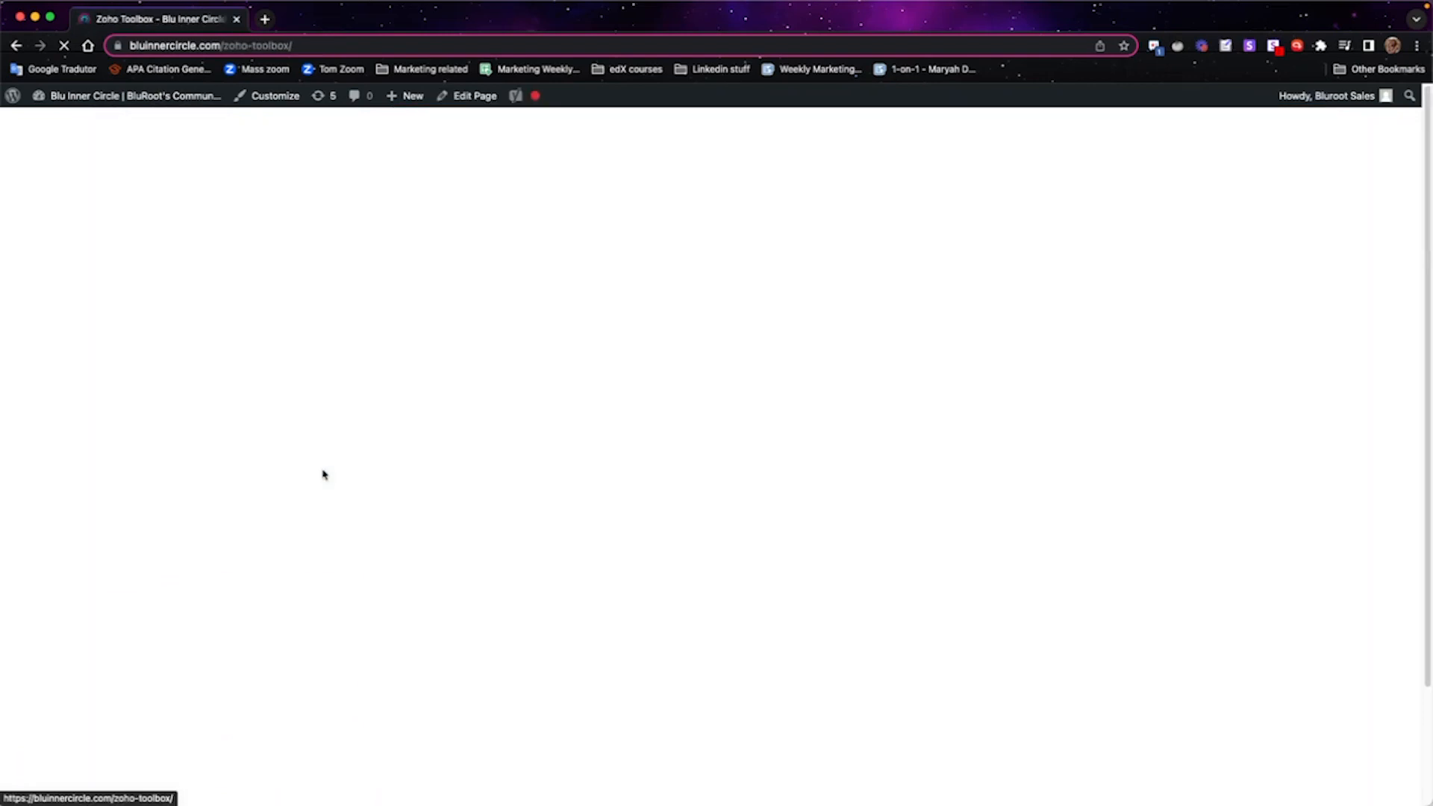
pyautogui.scroll(-3, 1251, 646)
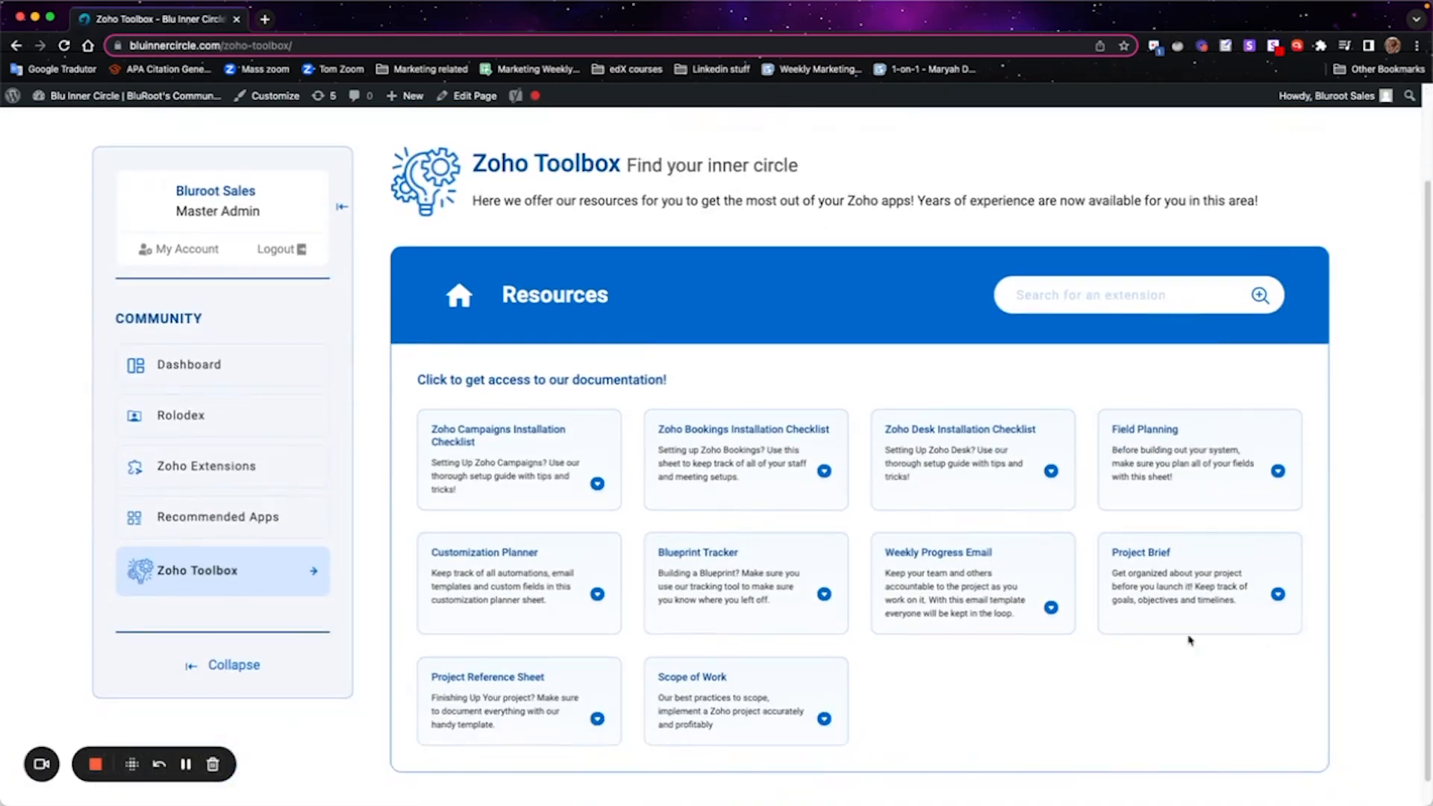
pyautogui.click(597, 484)
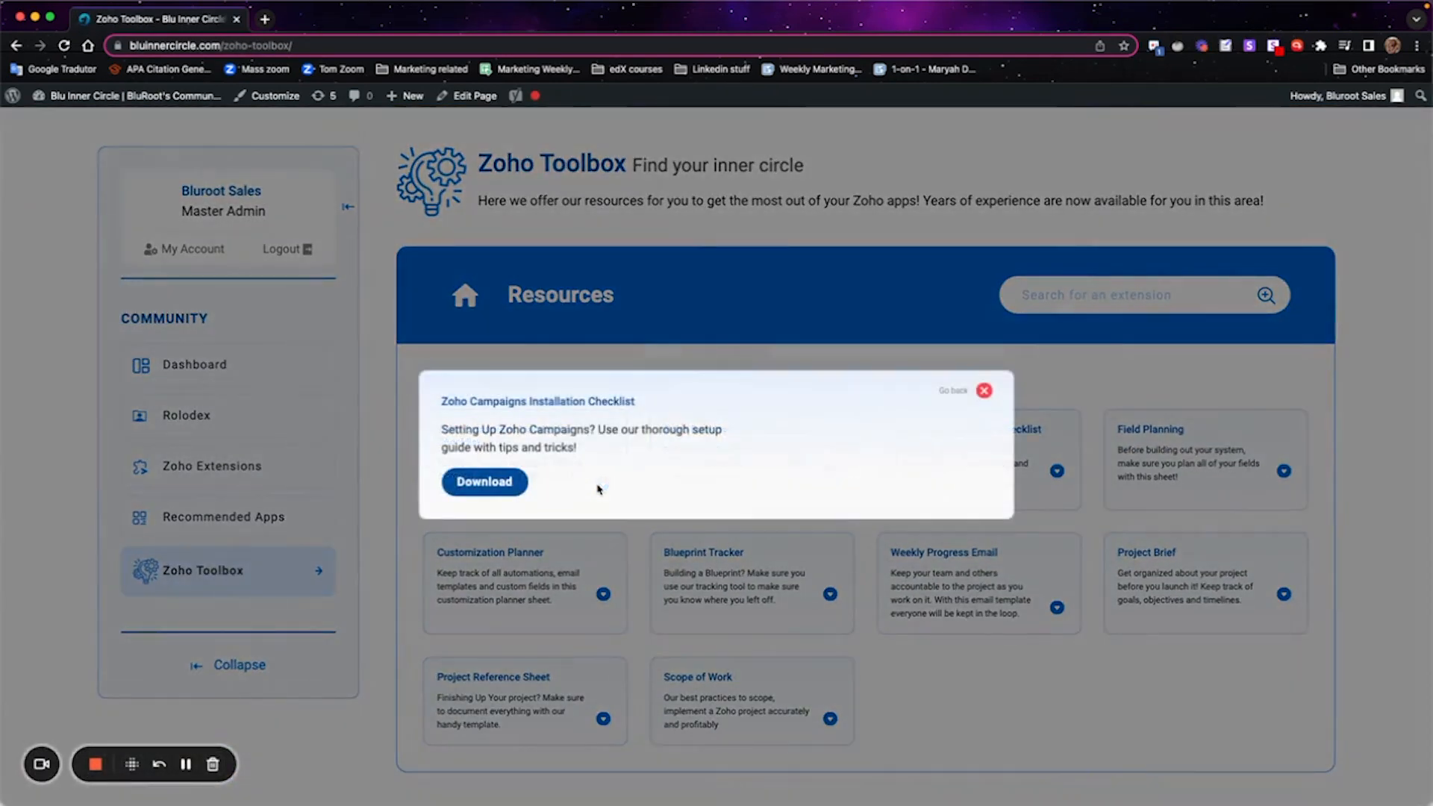
pyautogui.click(985, 391)
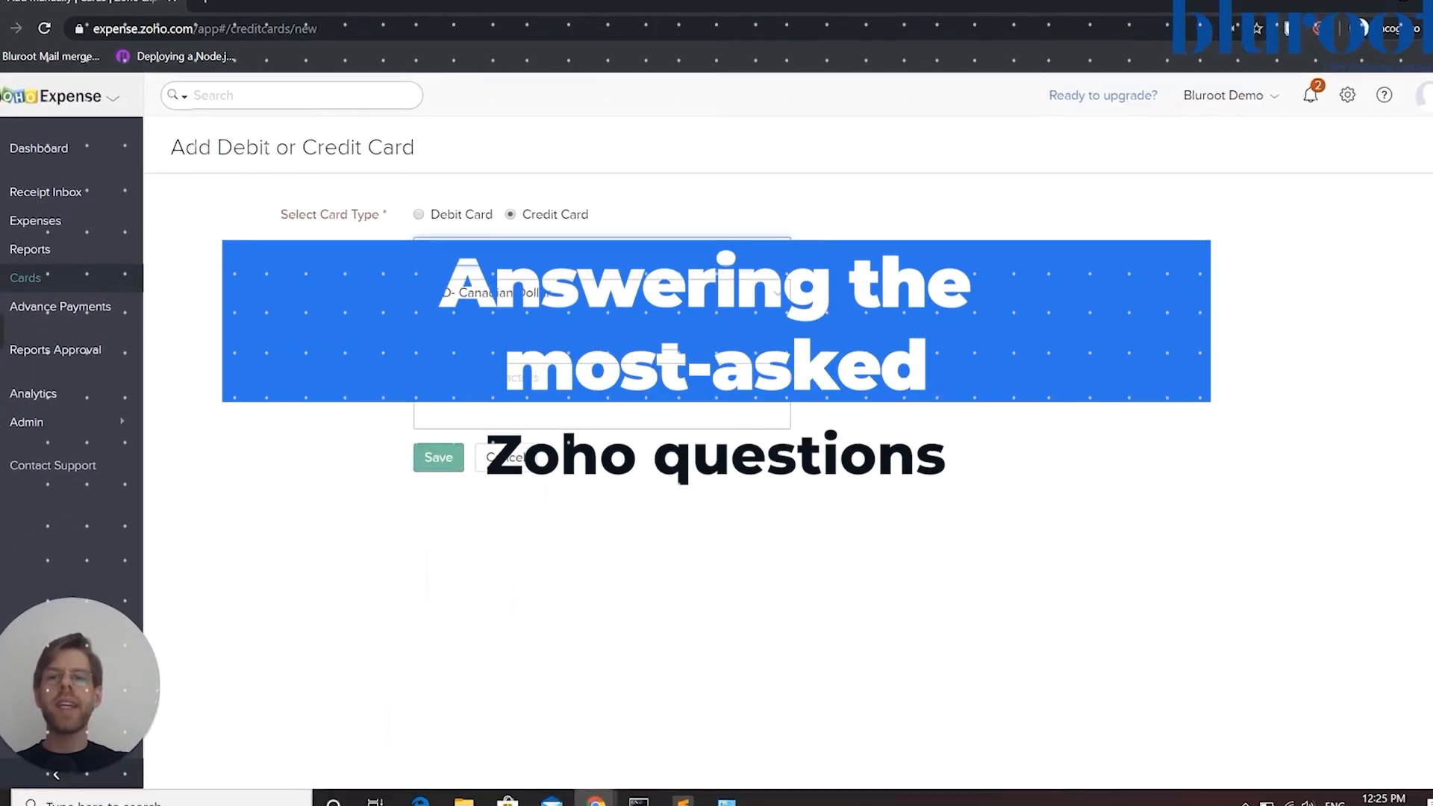
pyautogui.click(437, 211)
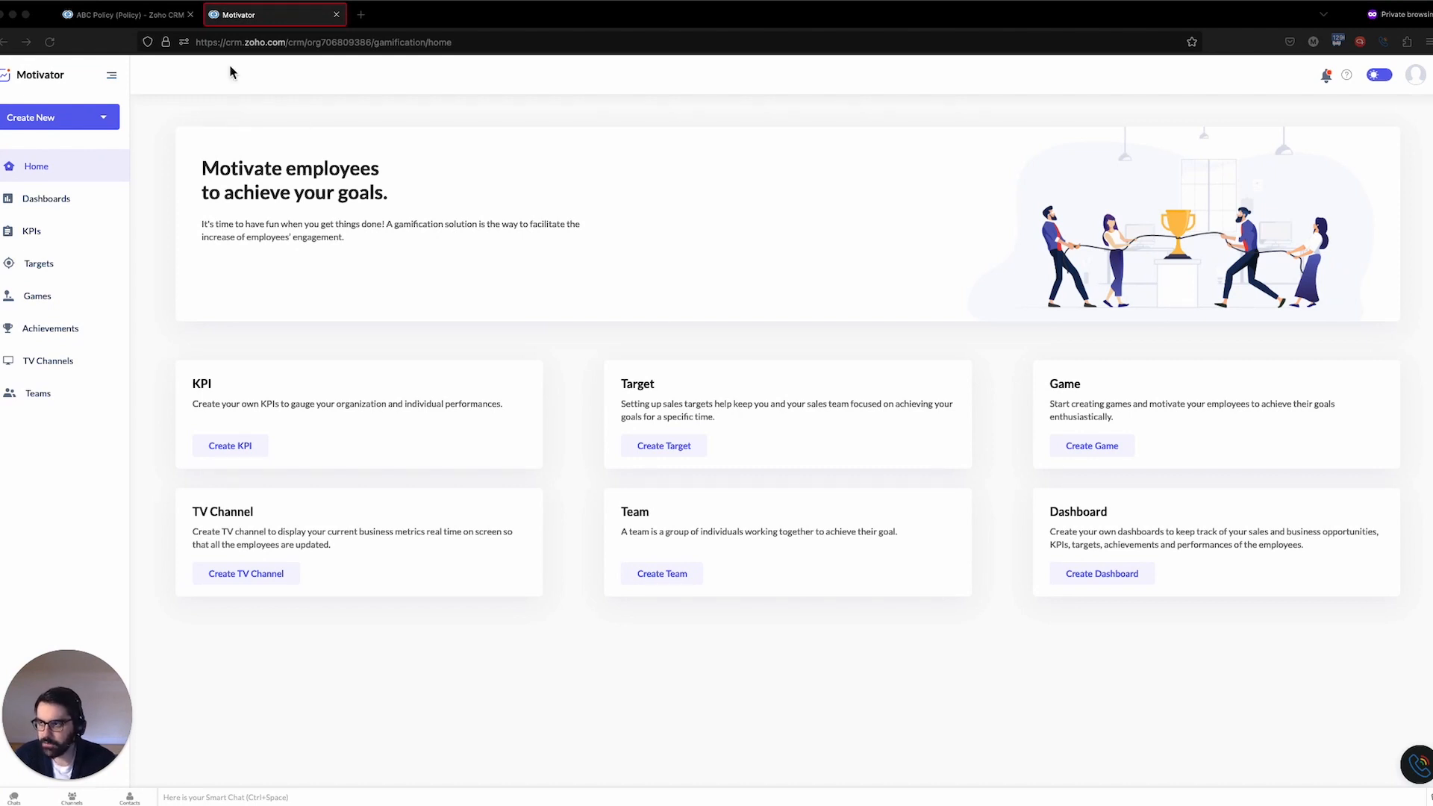
# Review the Motivator page in the CRM setup settings and return to the Motivator tab
pyautogui.click(173, 18)
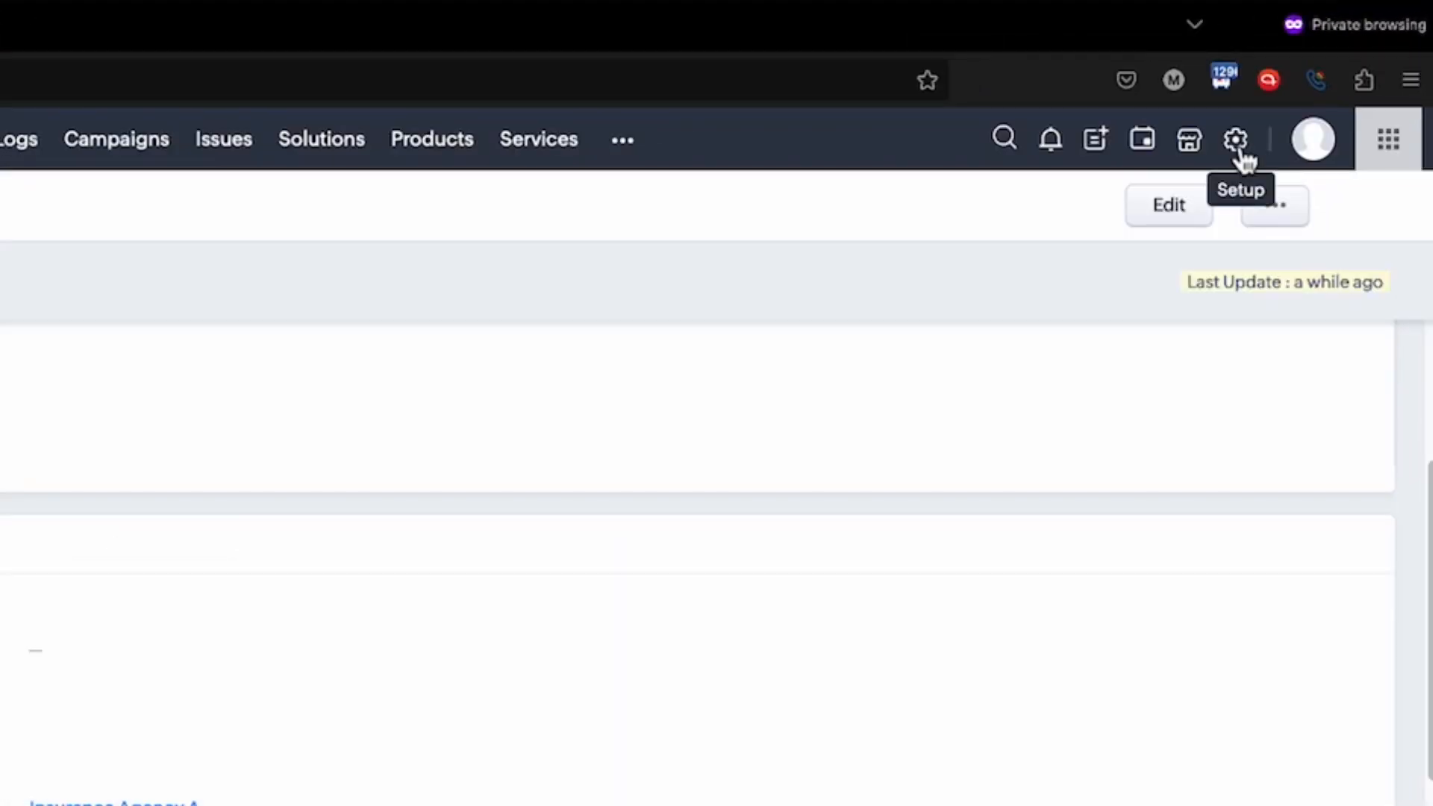
pyautogui.click(1343, 71)
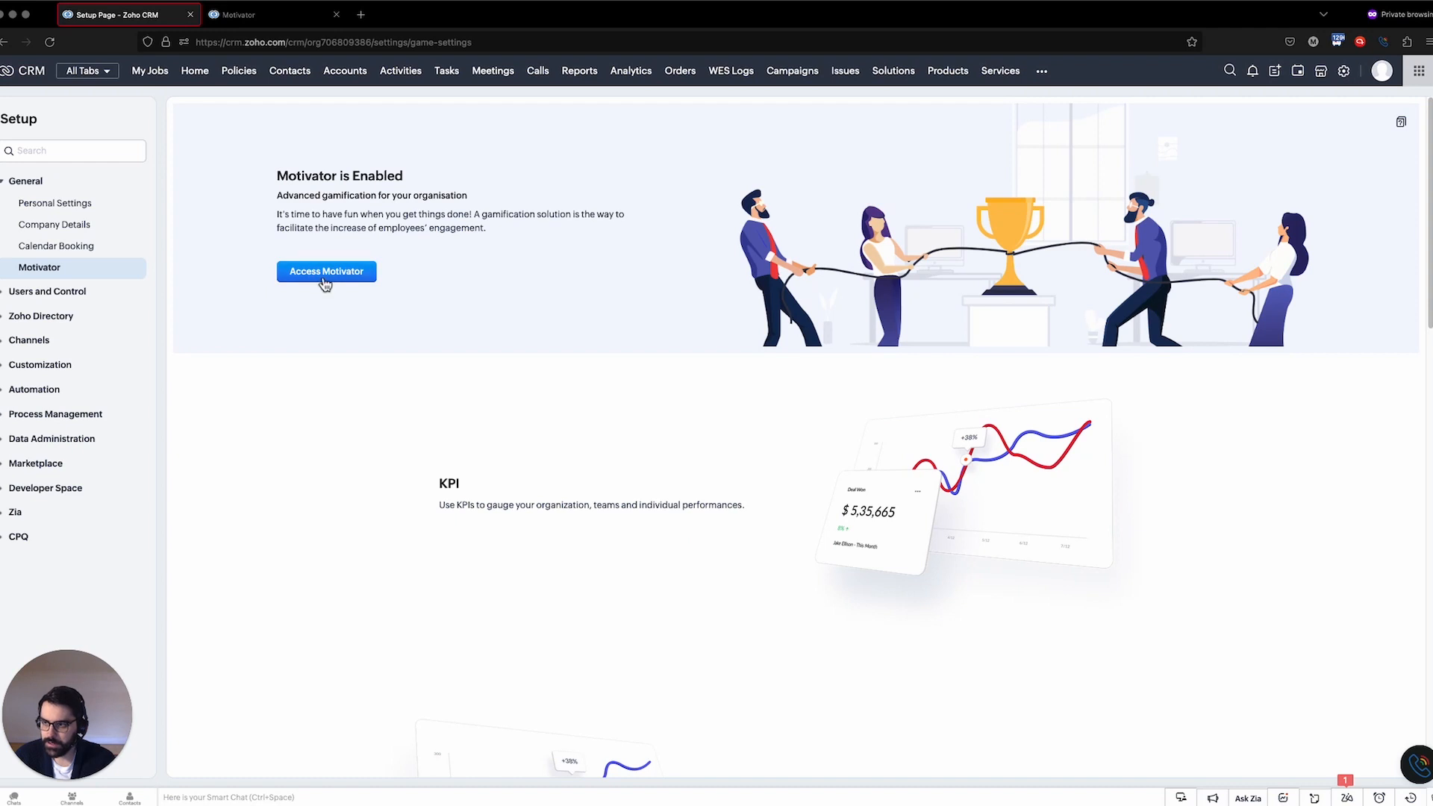
pyautogui.click(262, 23)
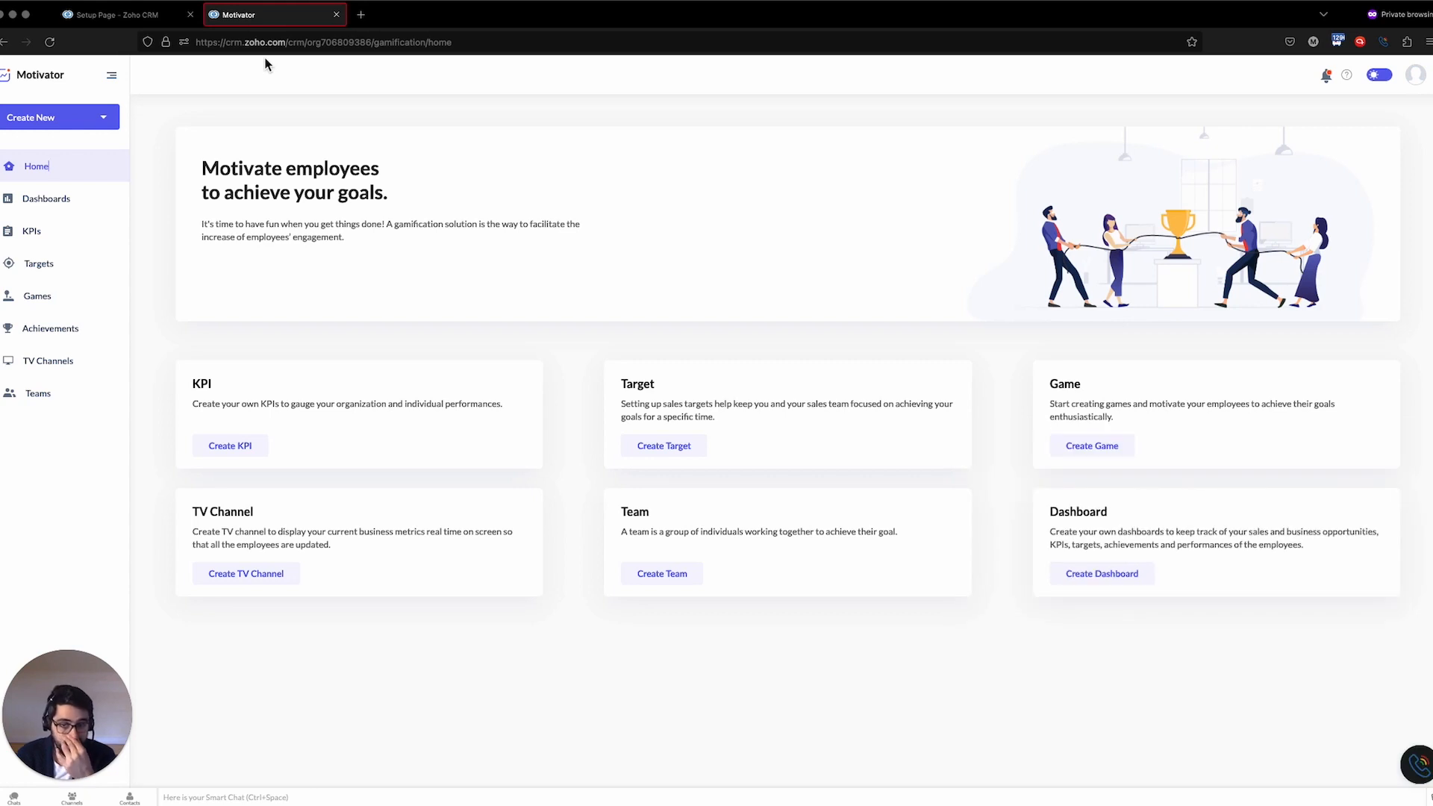
# Create a new KPI named Deals Created based on the Policies module
pyautogui.click(237, 446)
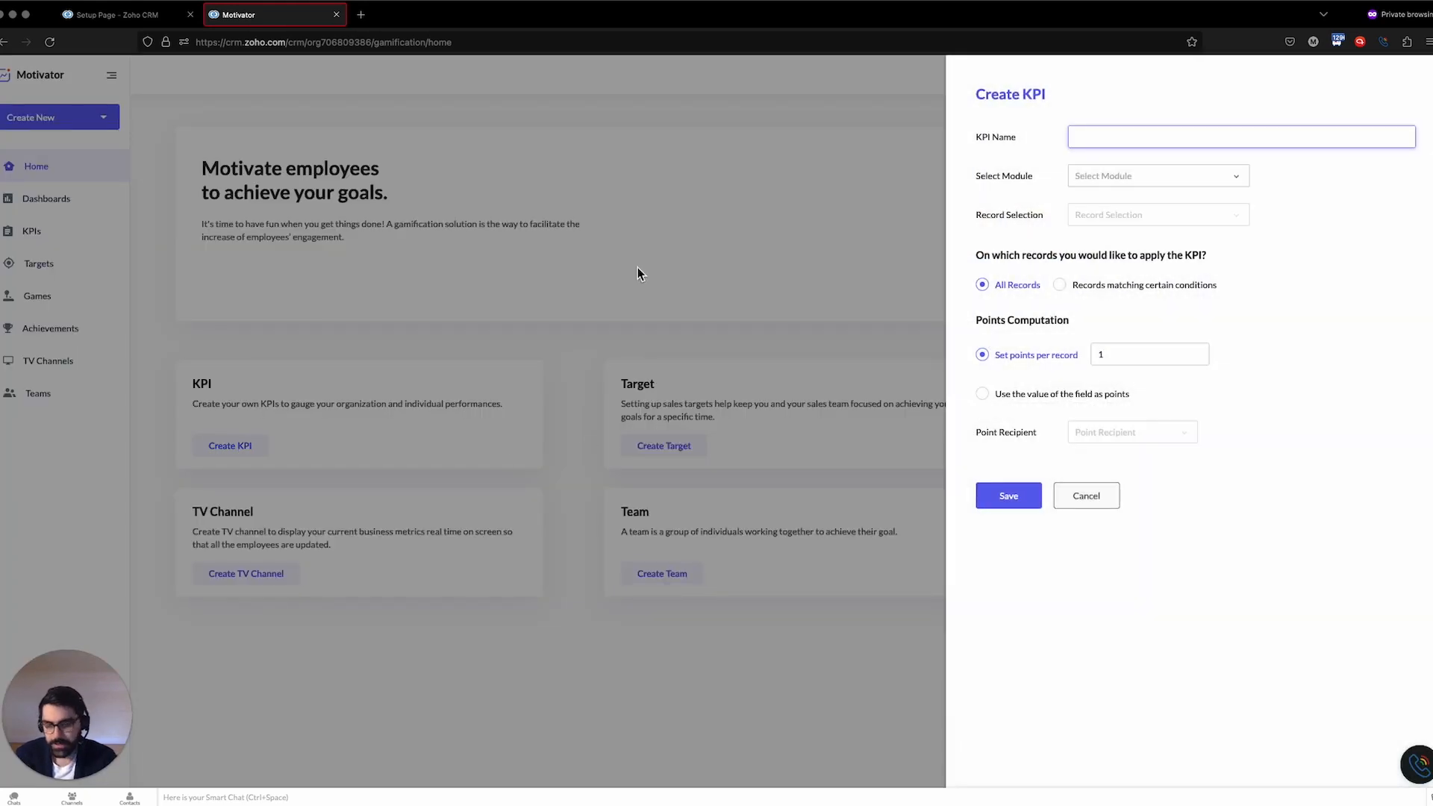
pyautogui.click(1166, 187)
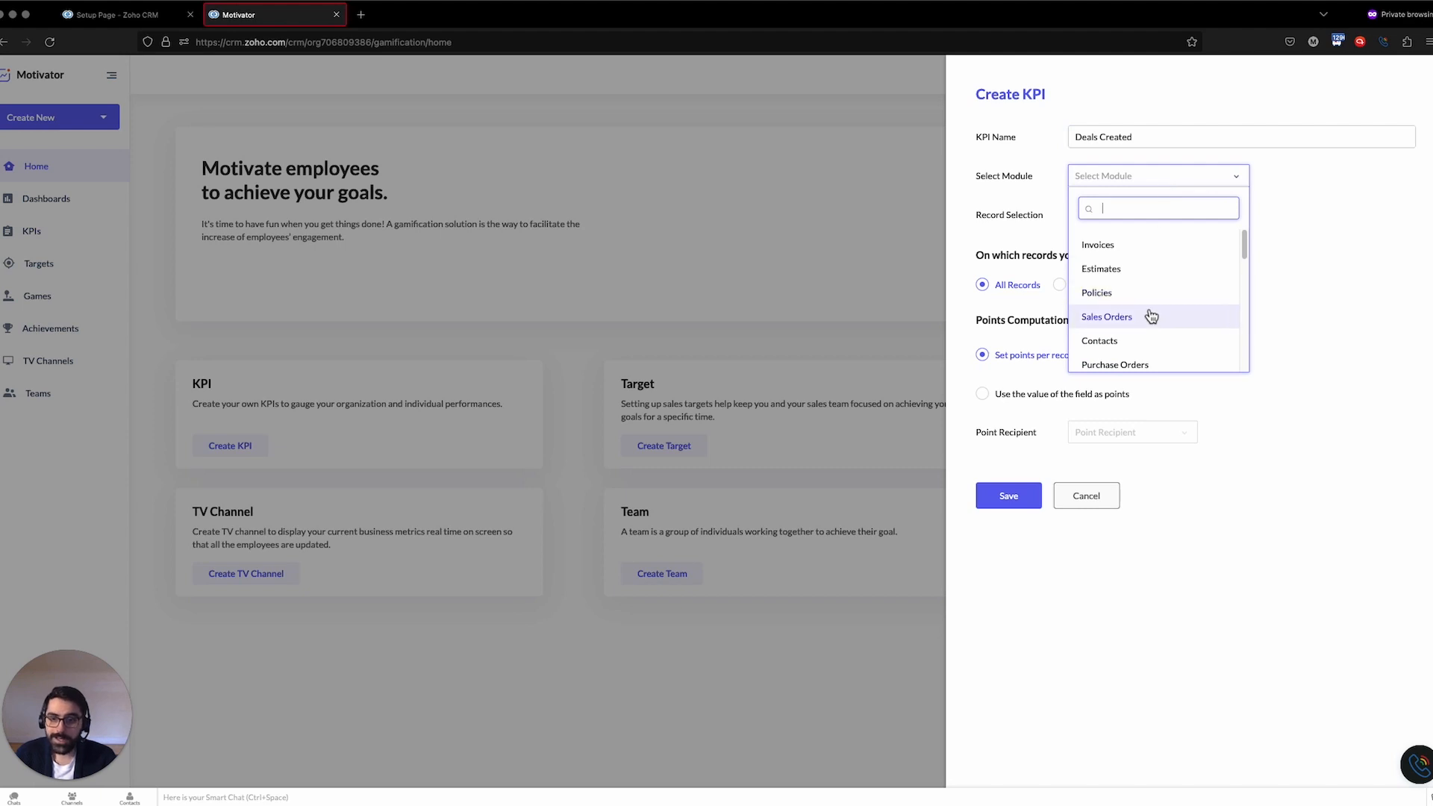
pyautogui.scroll(-3, 1149, 315)
pyautogui.scroll(-3, 1151, 315)
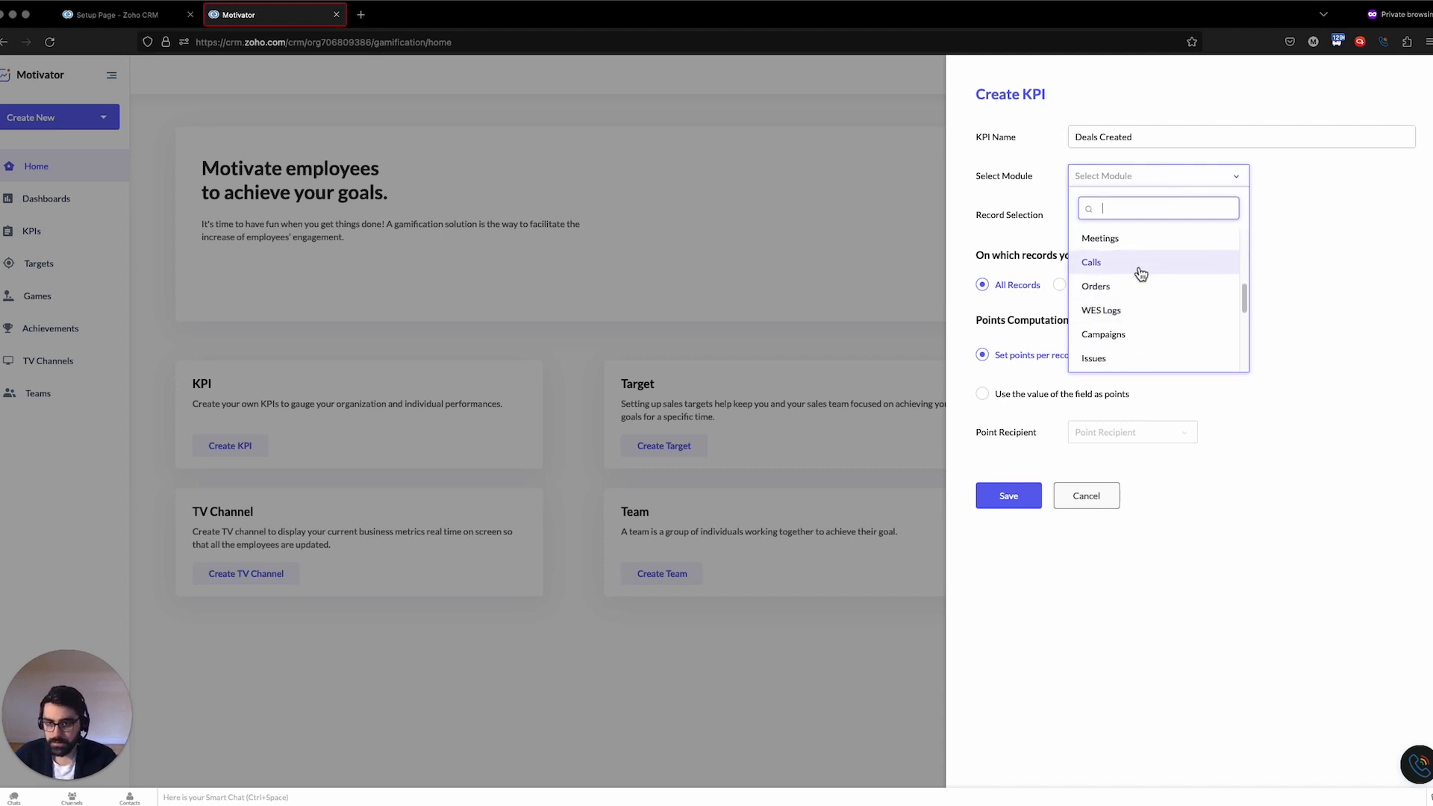
pyautogui.scroll(5, 1140, 274)
pyautogui.click(1132, 299)
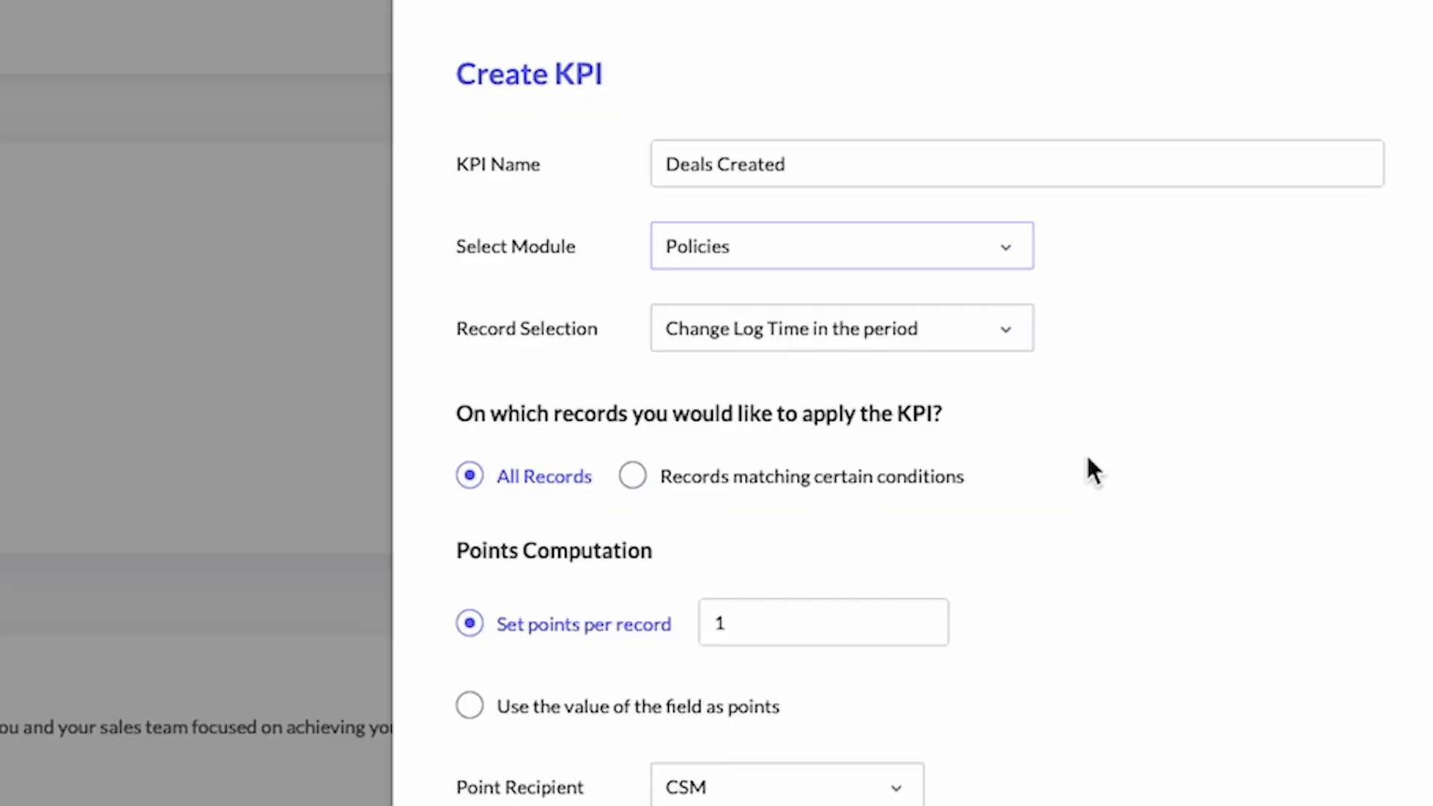
# Set the KPI's record selection to Closing Date in the period
pyautogui.click(971, 336)
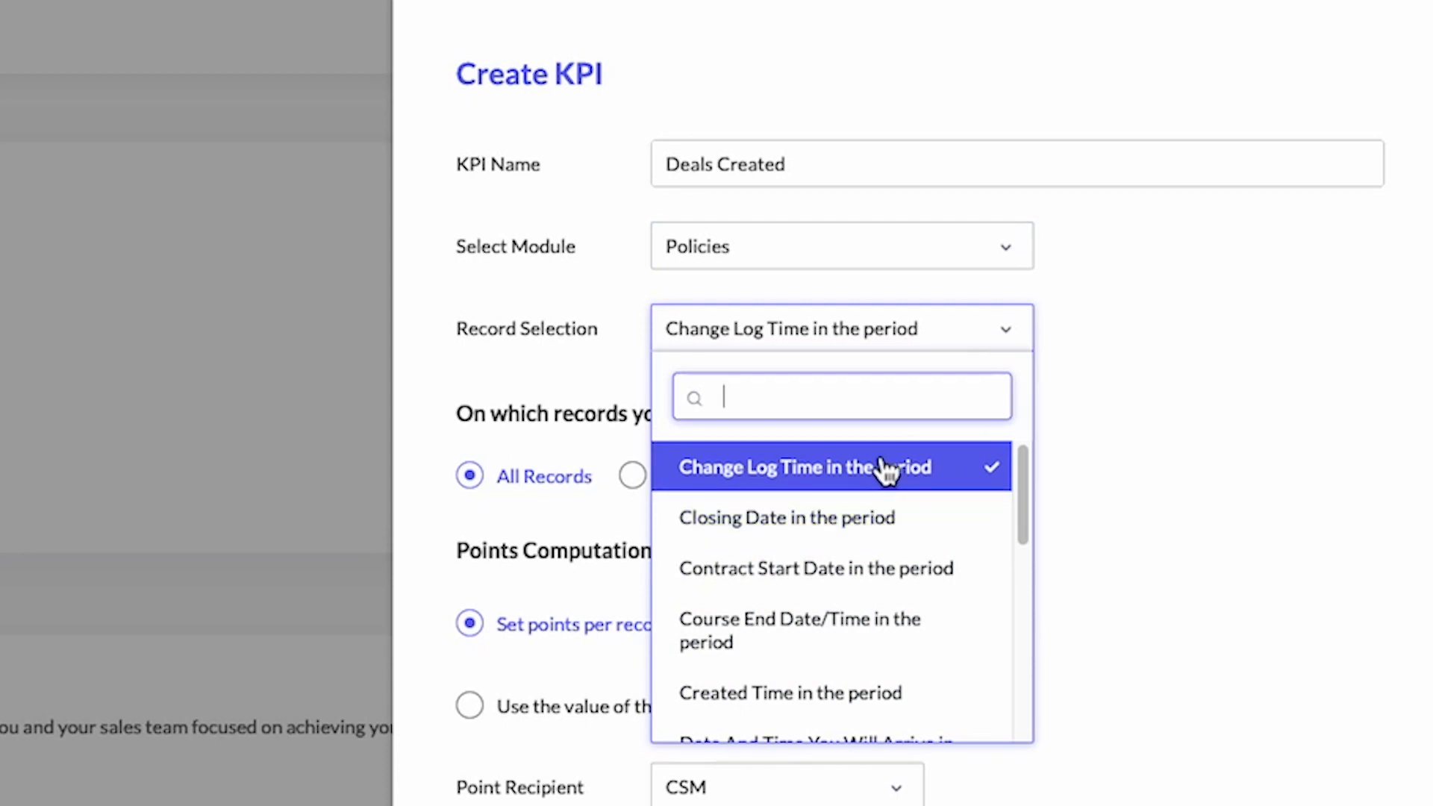
pyautogui.scroll(-5, 858, 580)
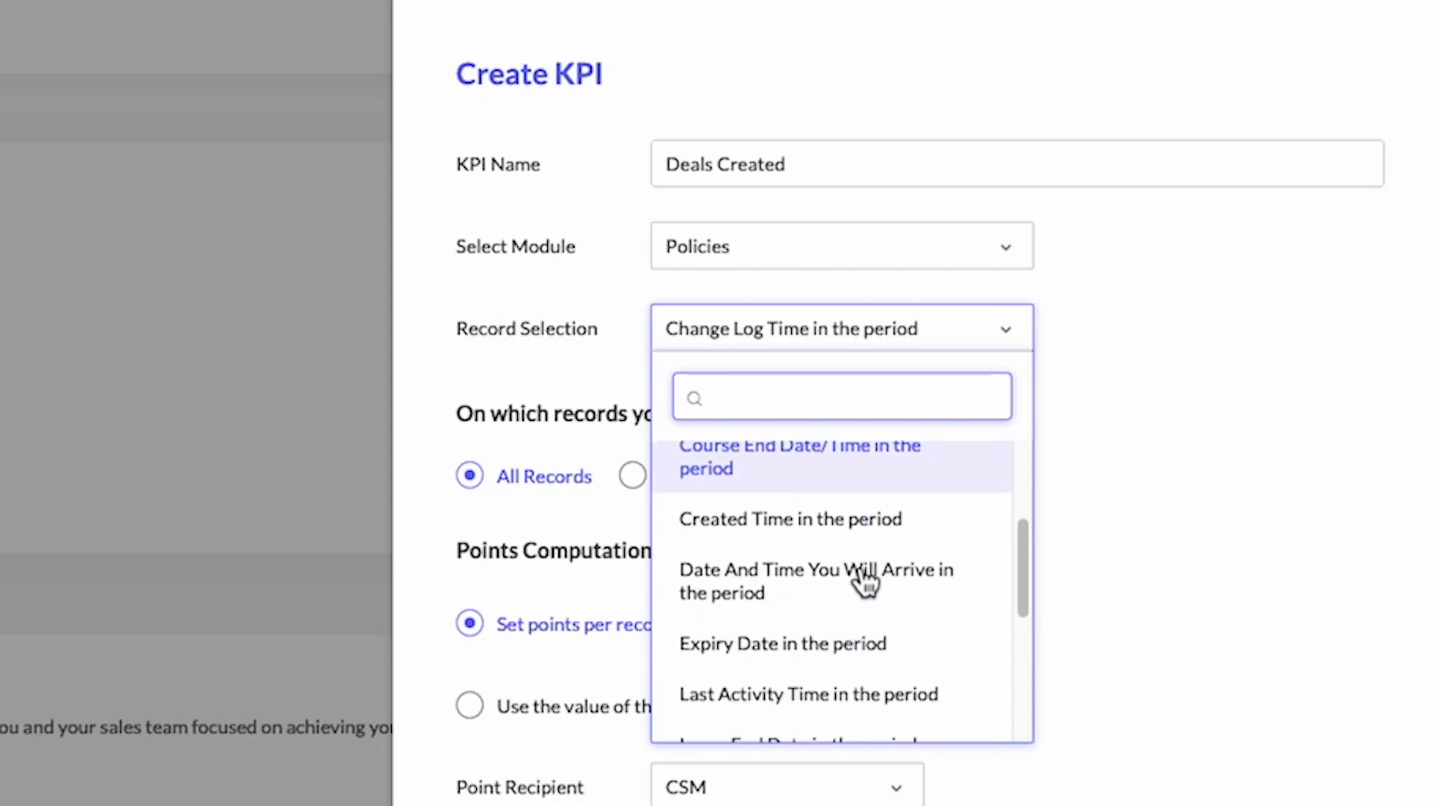
pyautogui.scroll(-1, 862, 581)
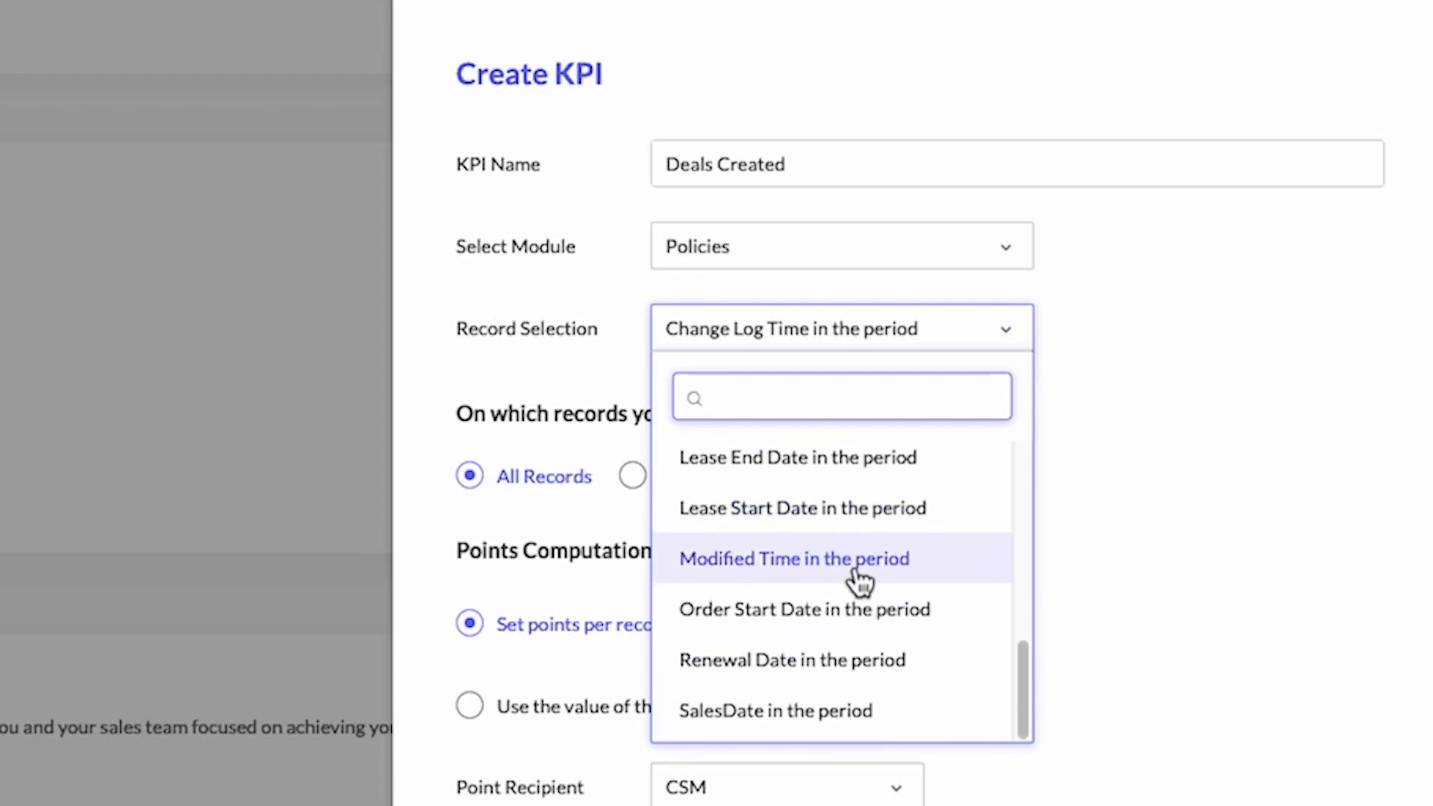
pyautogui.scroll(6, 860, 581)
pyautogui.click(835, 523)
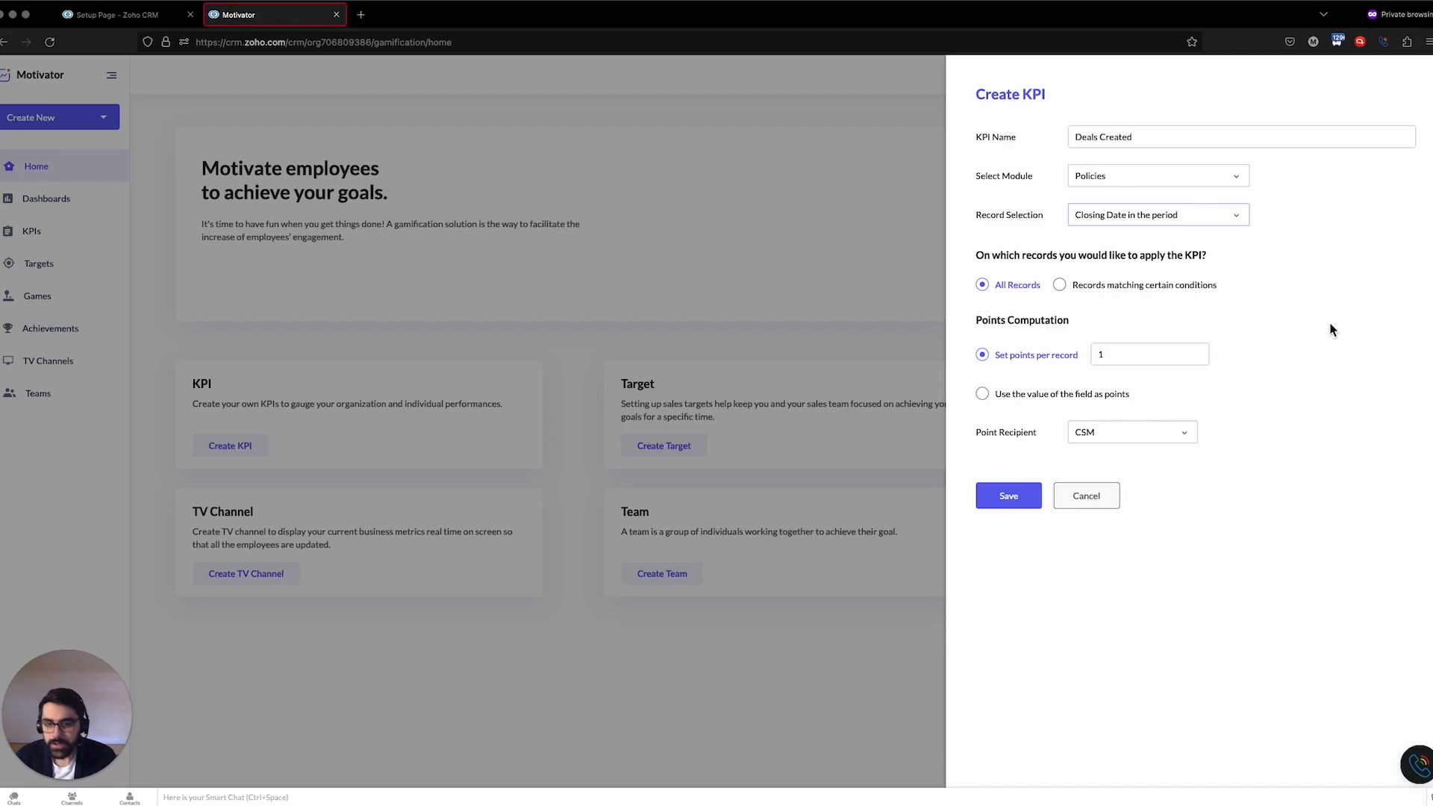
pyautogui.click(1161, 293)
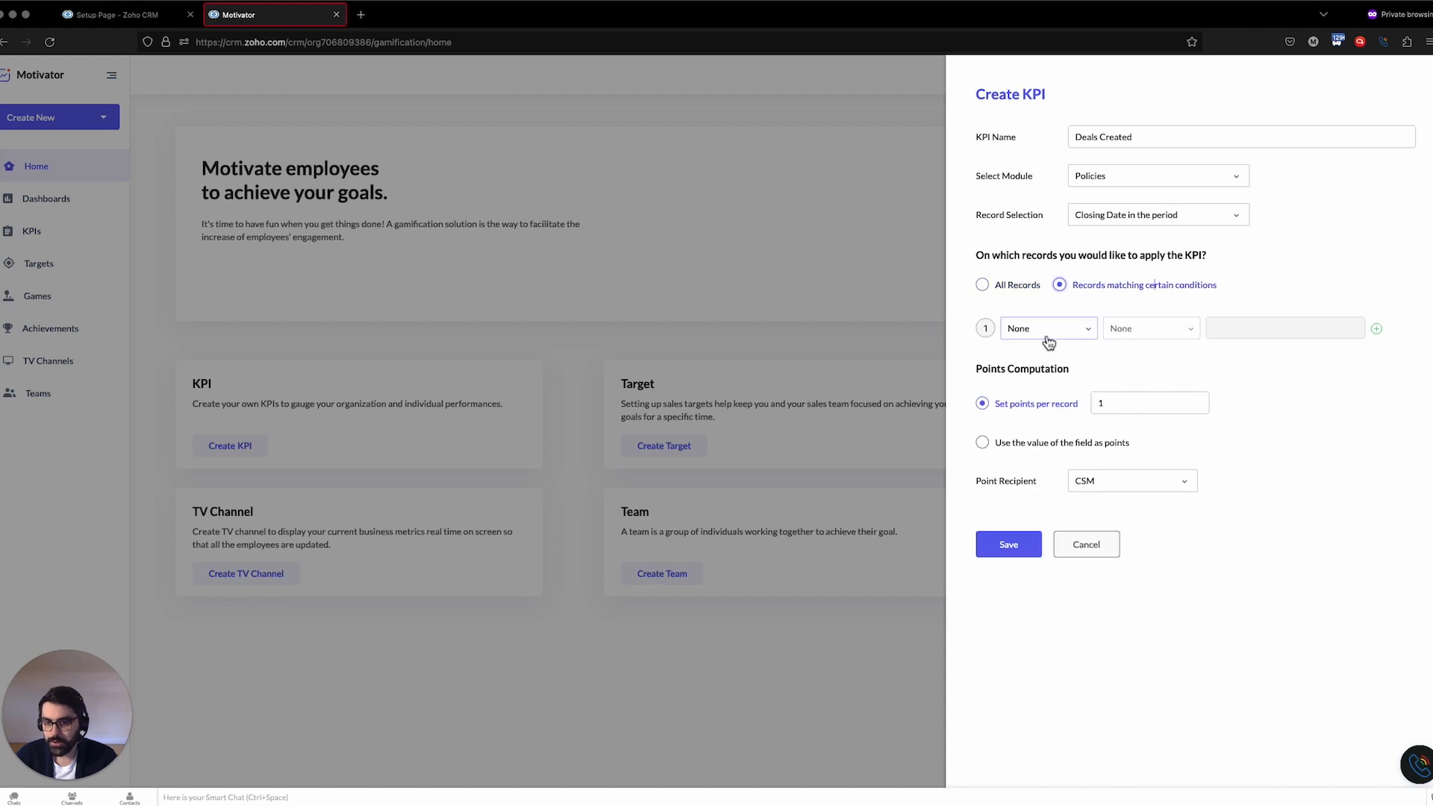
pyautogui.click(1083, 329)
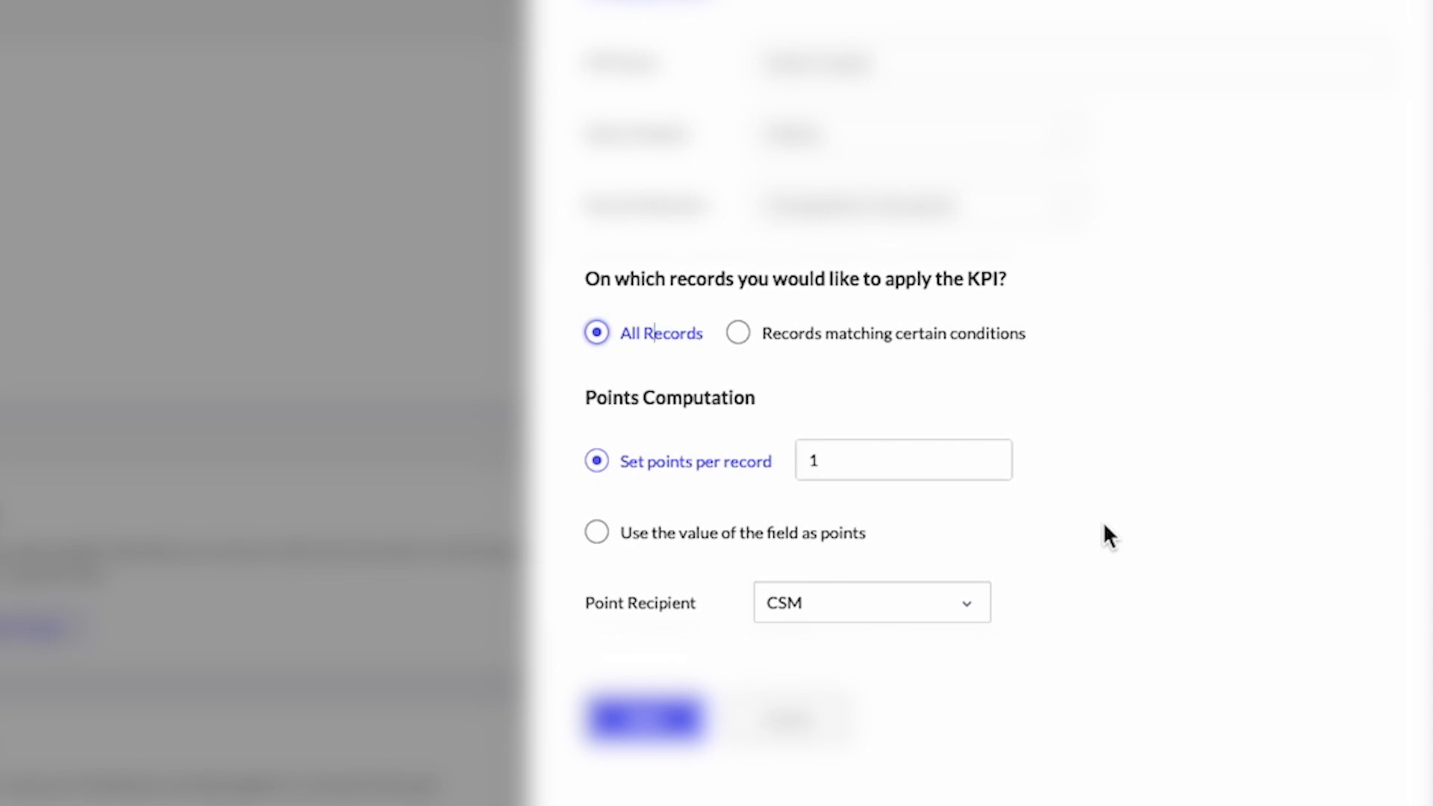
pyautogui.click(898, 460)
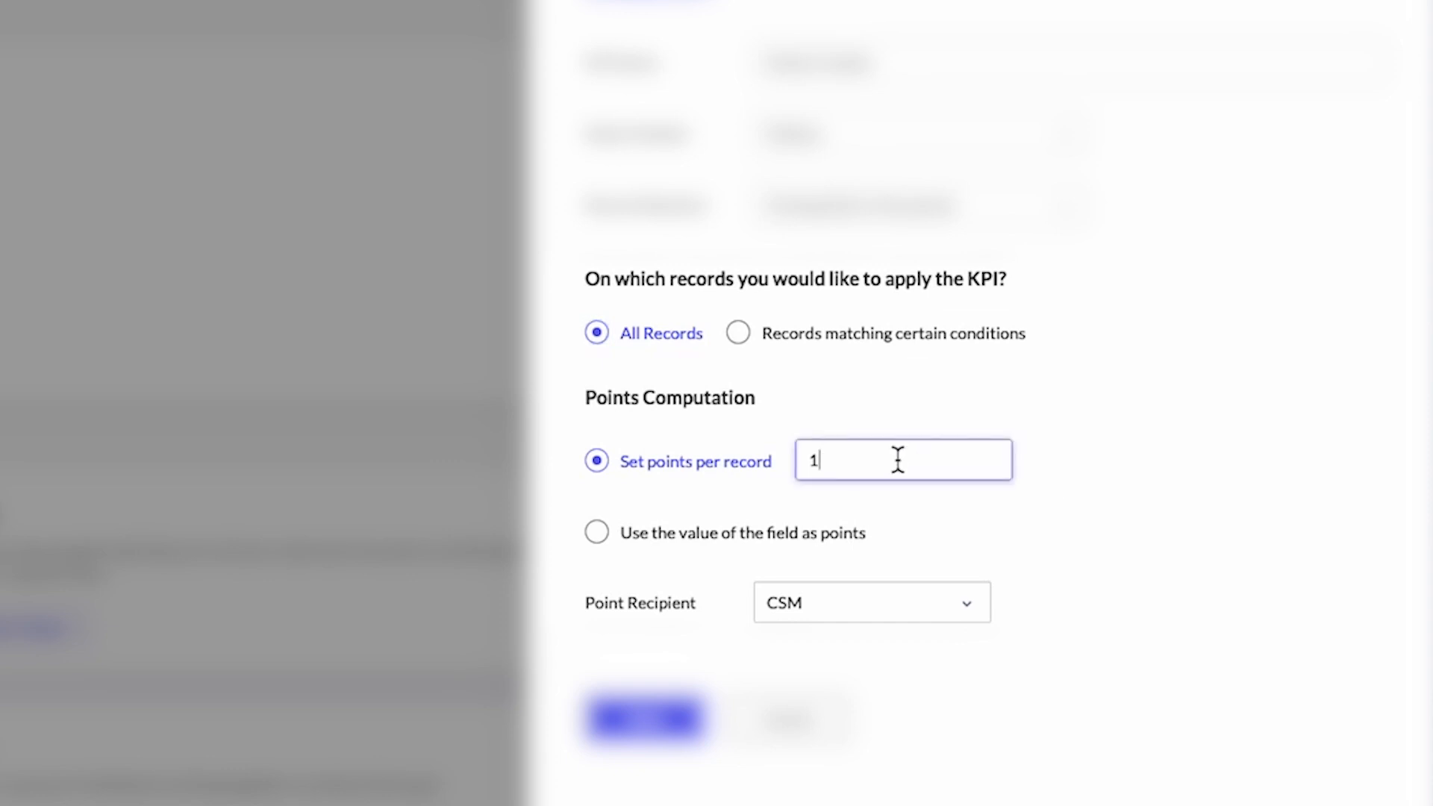
pyautogui.click(596, 532)
pyautogui.click(977, 531)
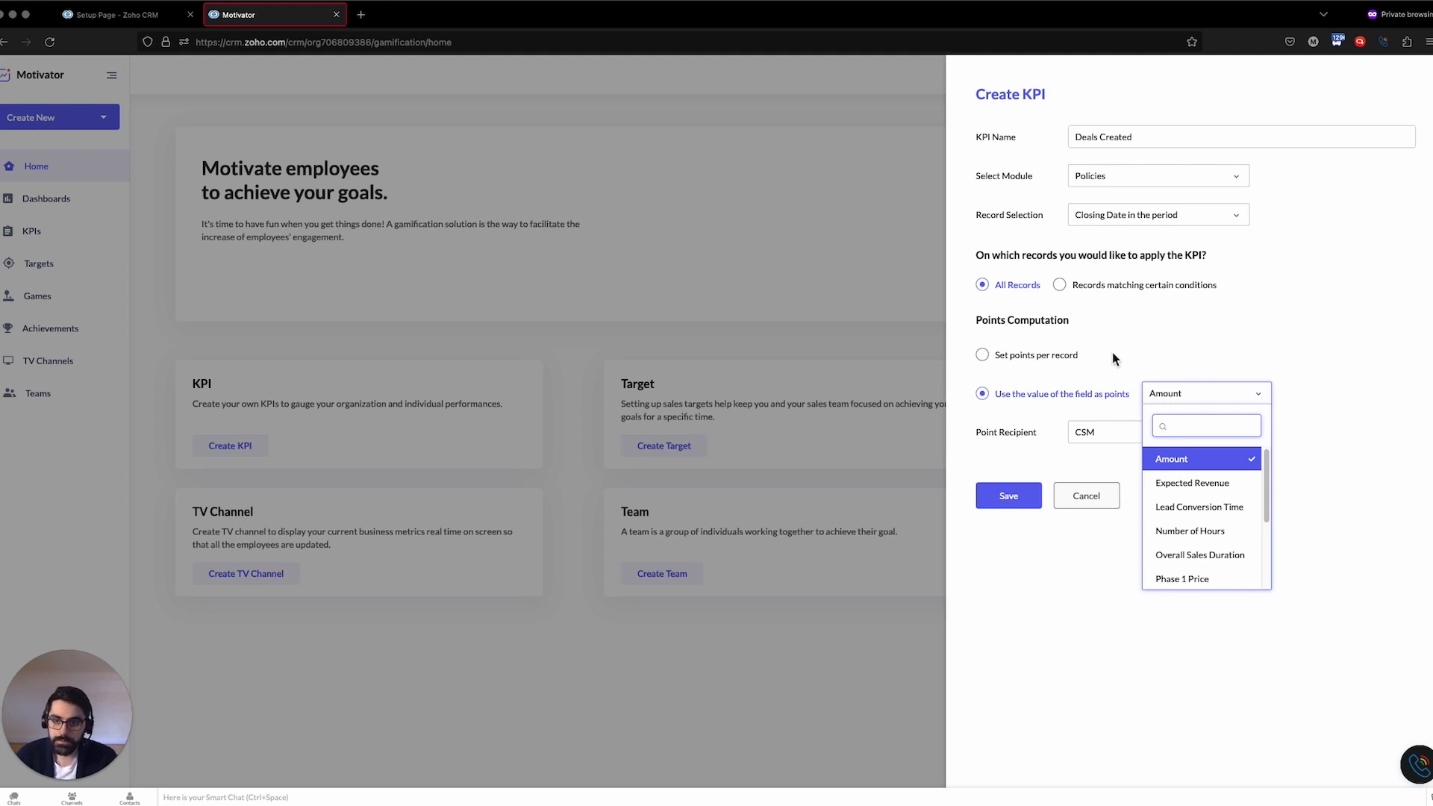
pyautogui.click(1071, 354)
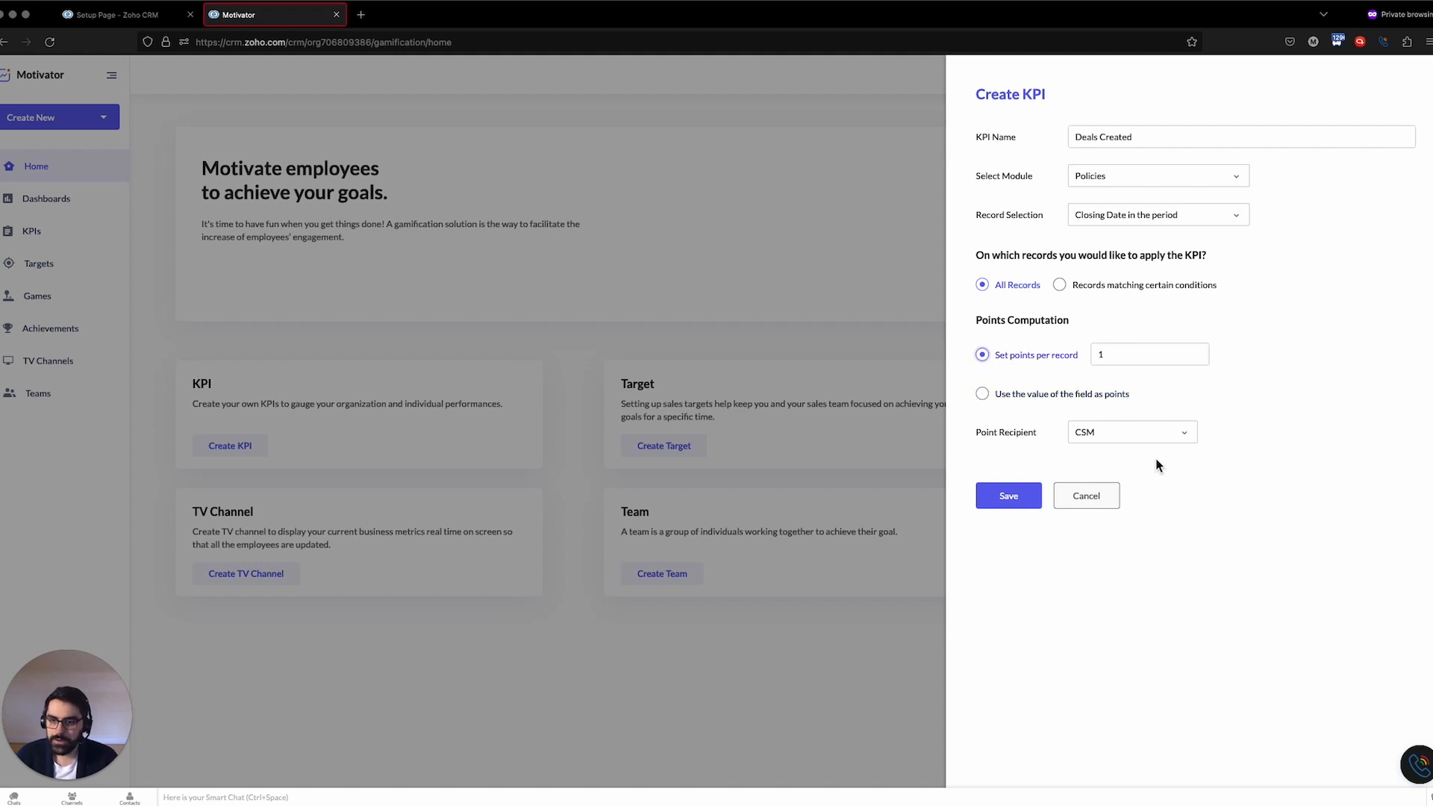
# Set the point recipient to Policy Owner and save the KPI
pyautogui.click(1173, 439)
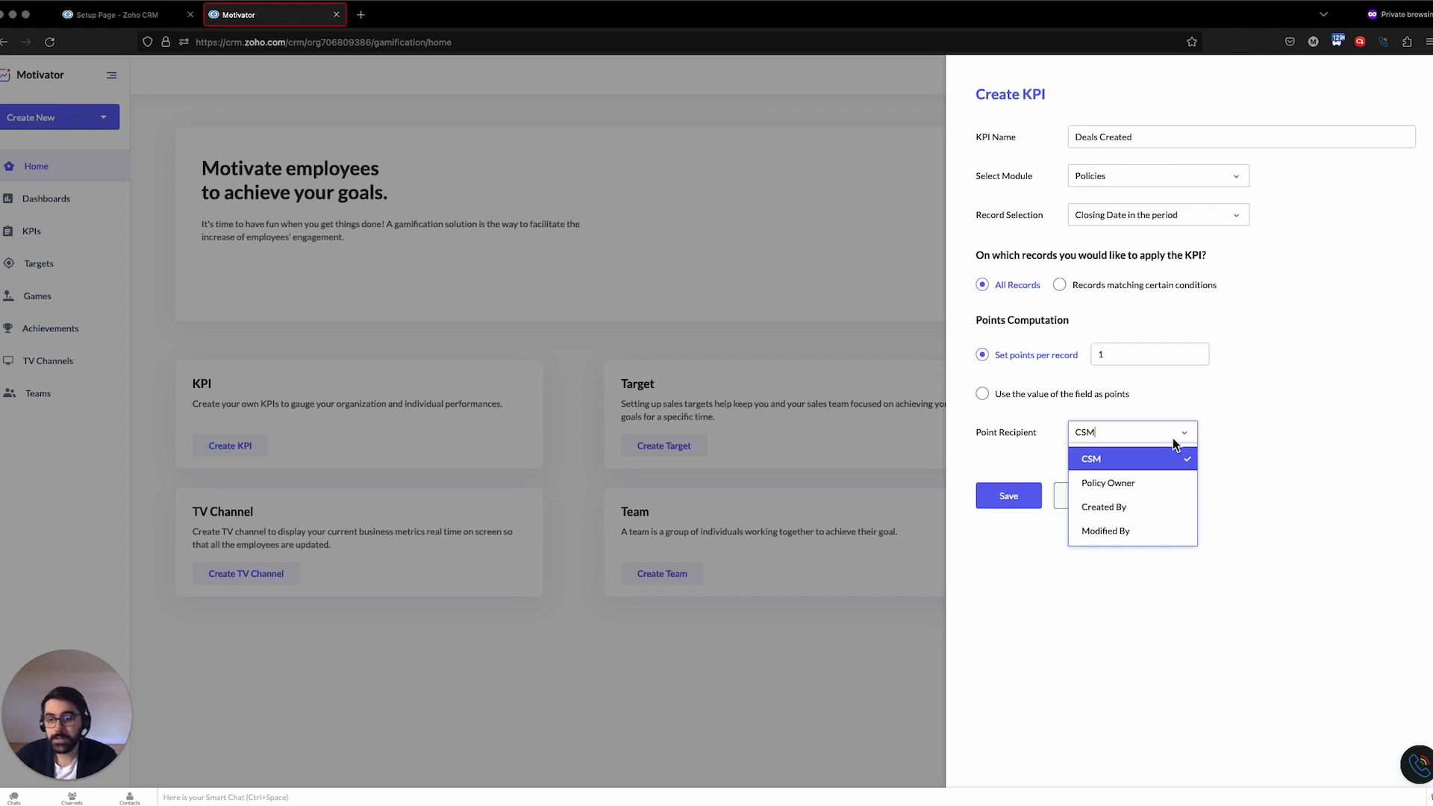
pyautogui.click(1103, 483)
pyautogui.click(1012, 504)
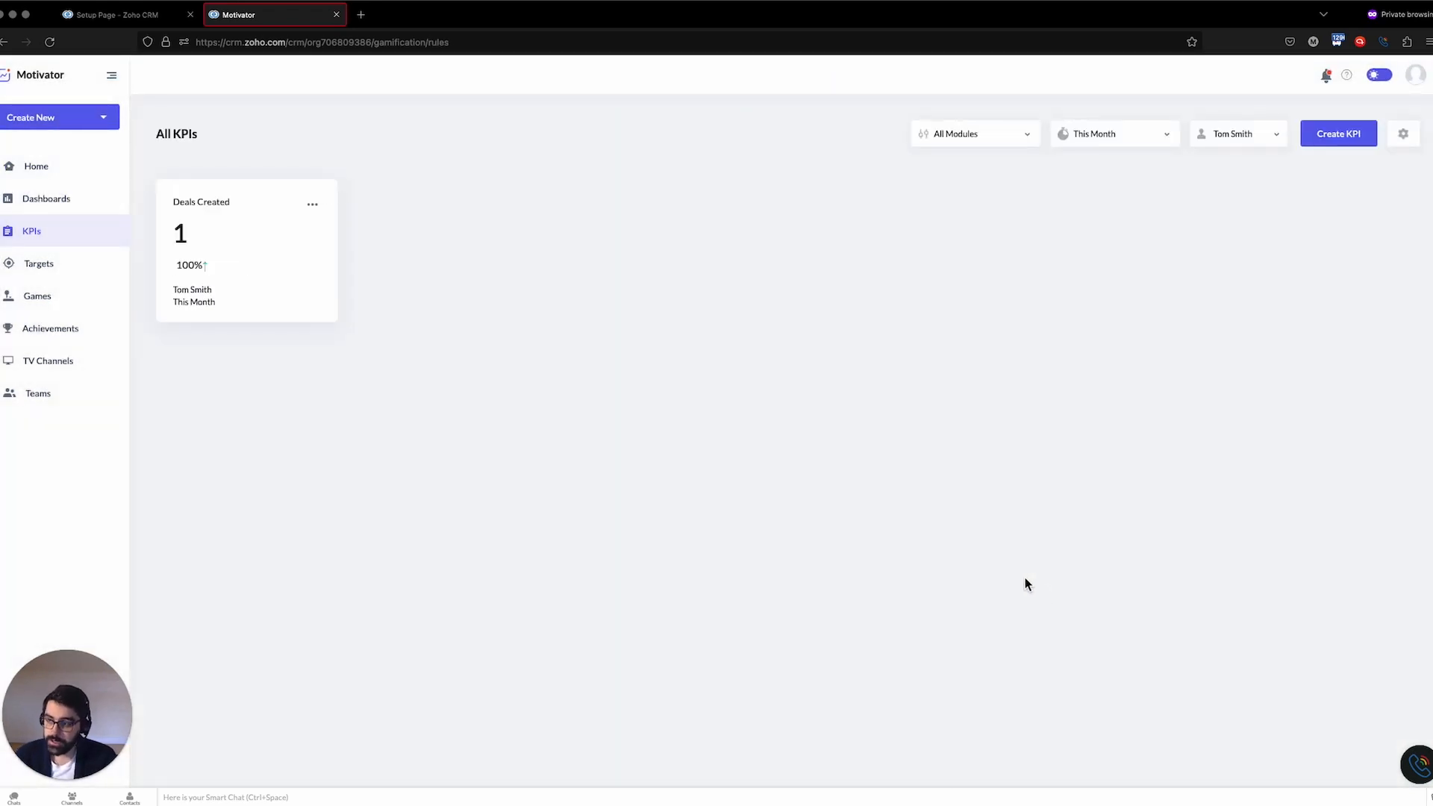
# Edit the KPI, rename it Deals Closing This Month, and save it
pyautogui.click(312, 204)
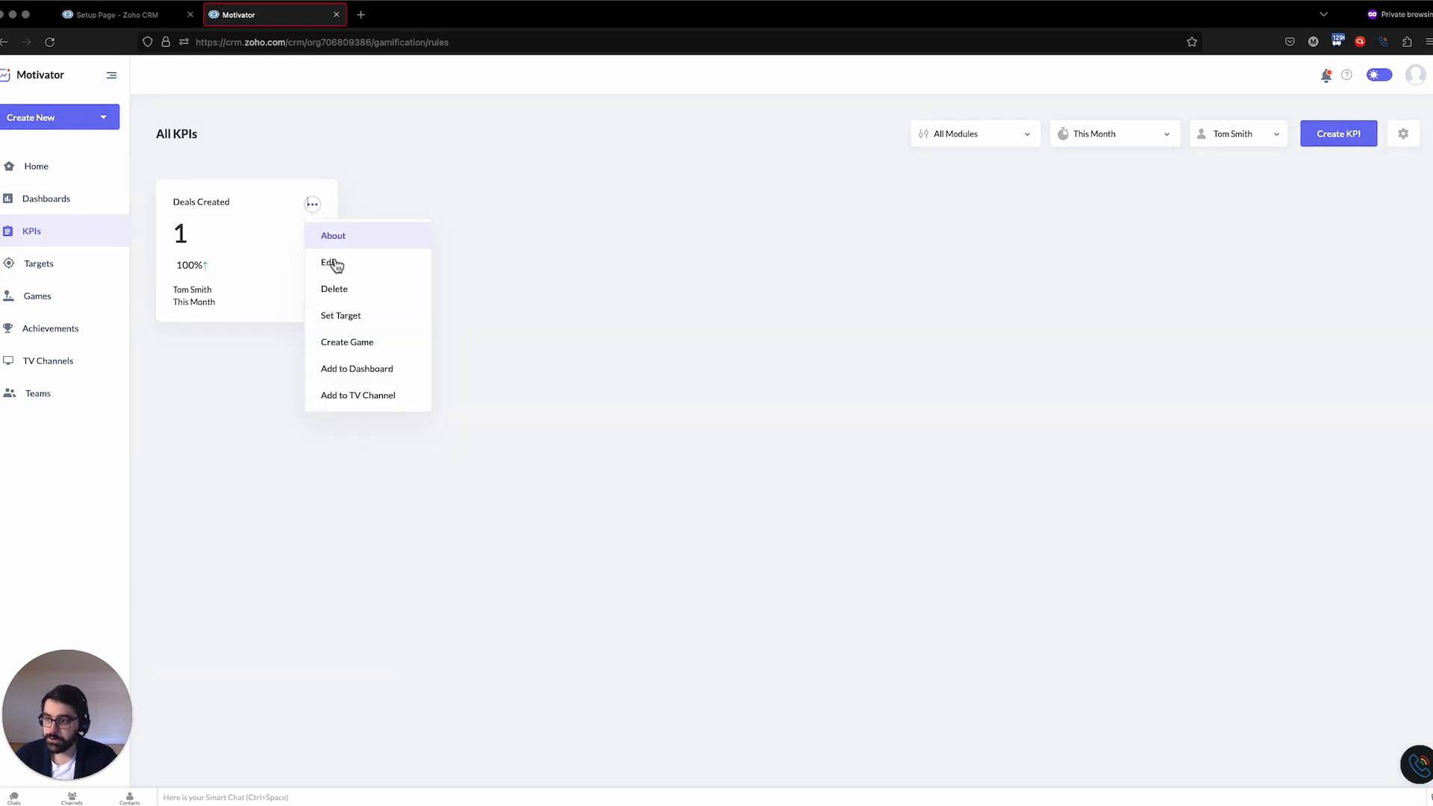
pyautogui.click(424, 263)
pyautogui.doubleClick(1121, 136)
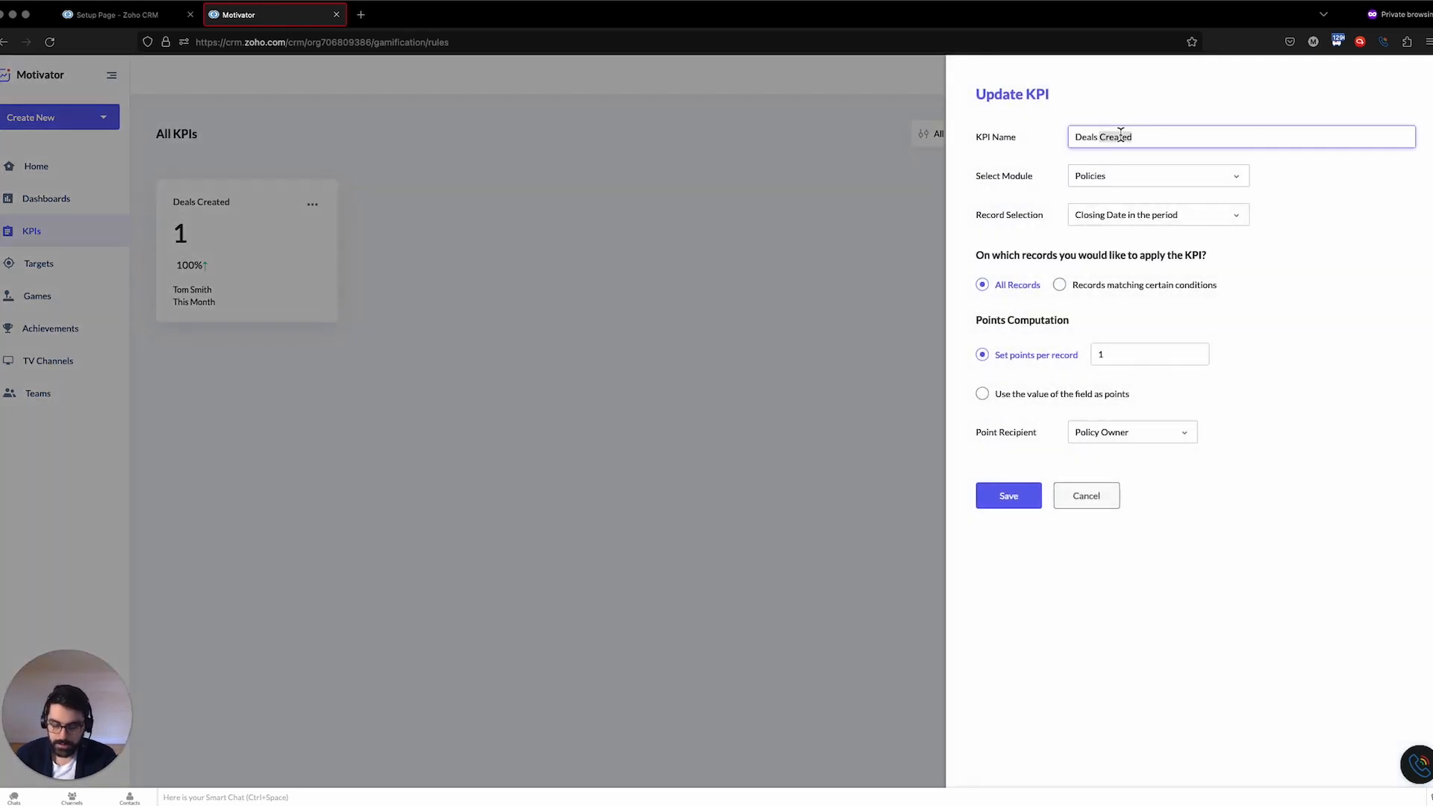
pyautogui.write('Closing This Month')
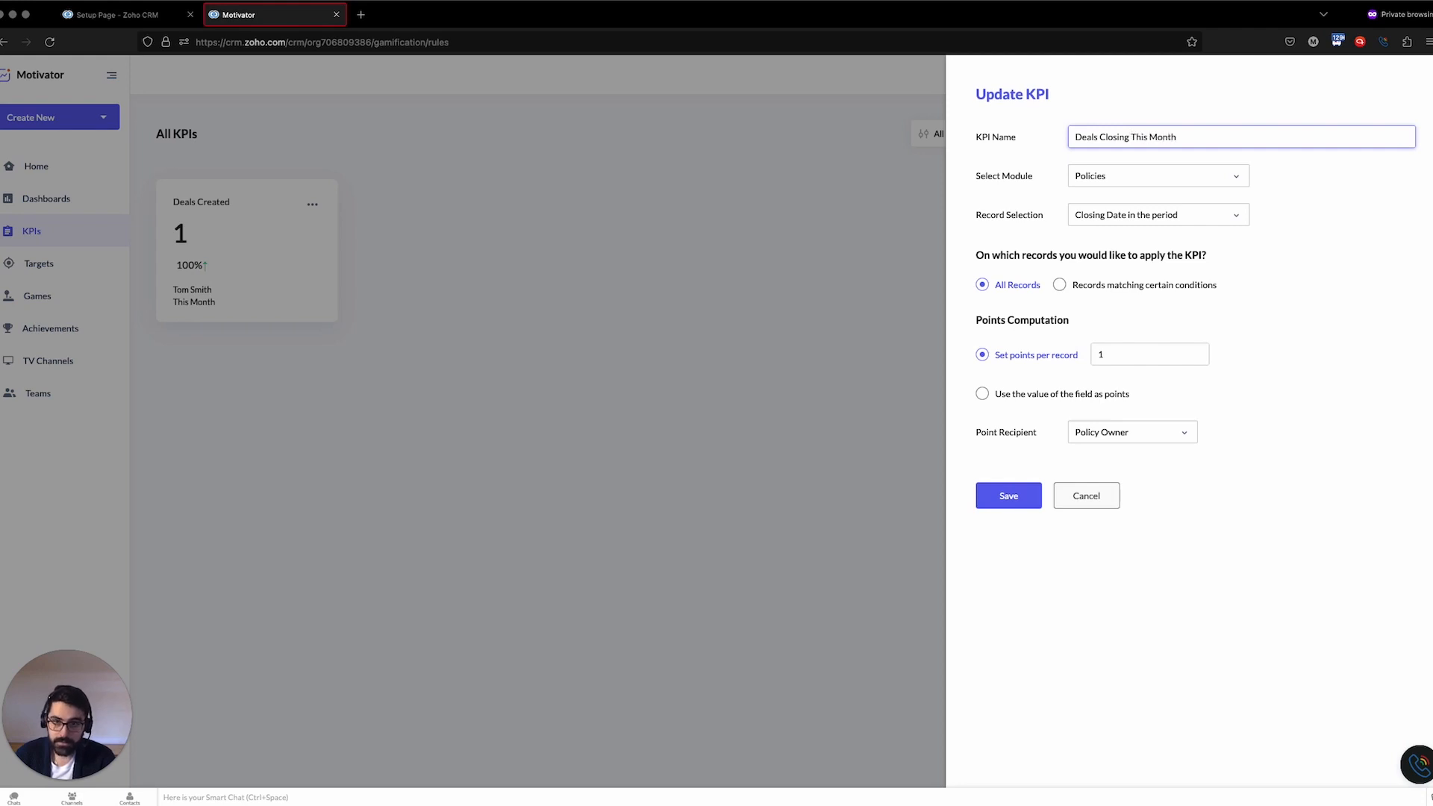
pyautogui.click(1015, 493)
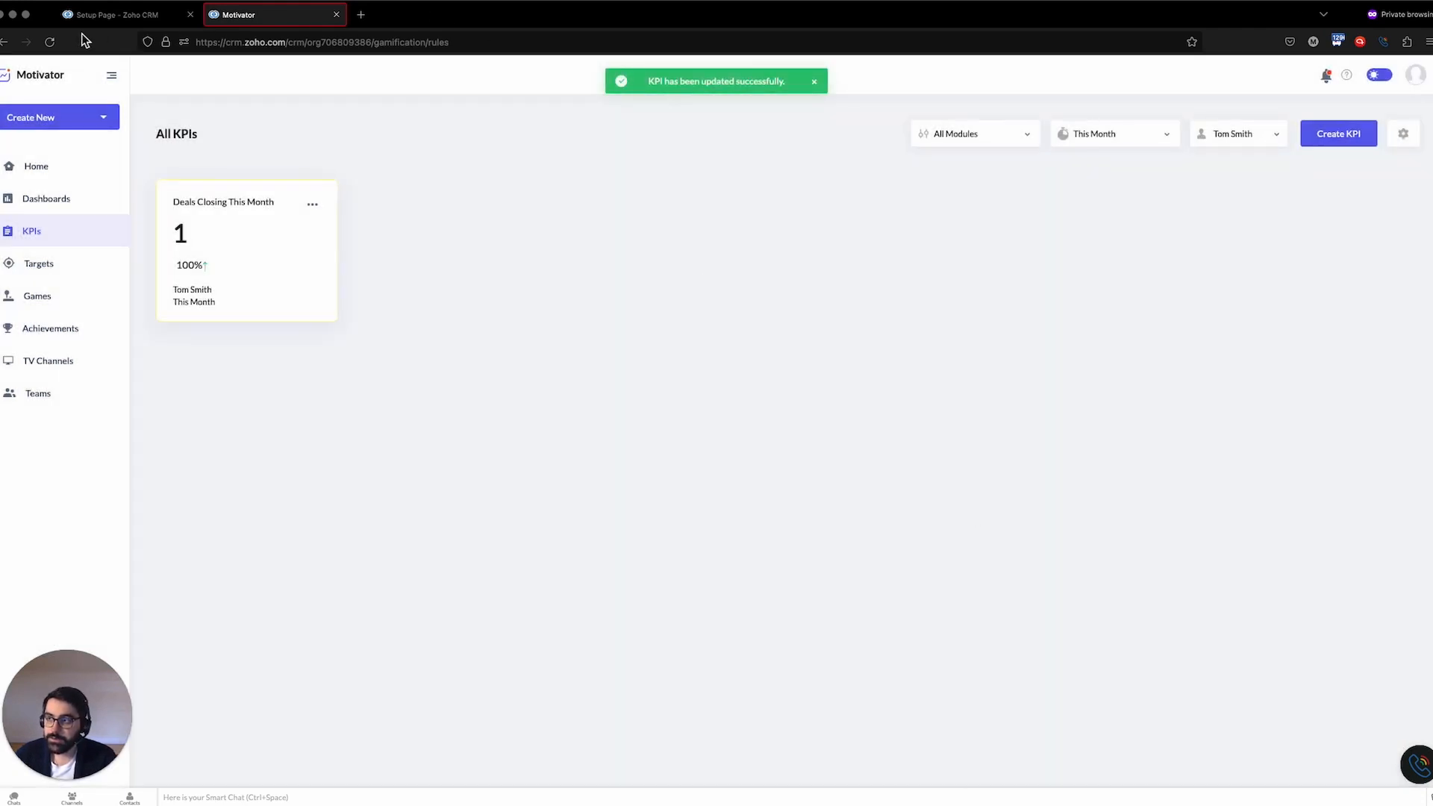
# Review the Policies pipeline in the CRM tab and return to the Motivator KPI list
pyautogui.click(101, 16)
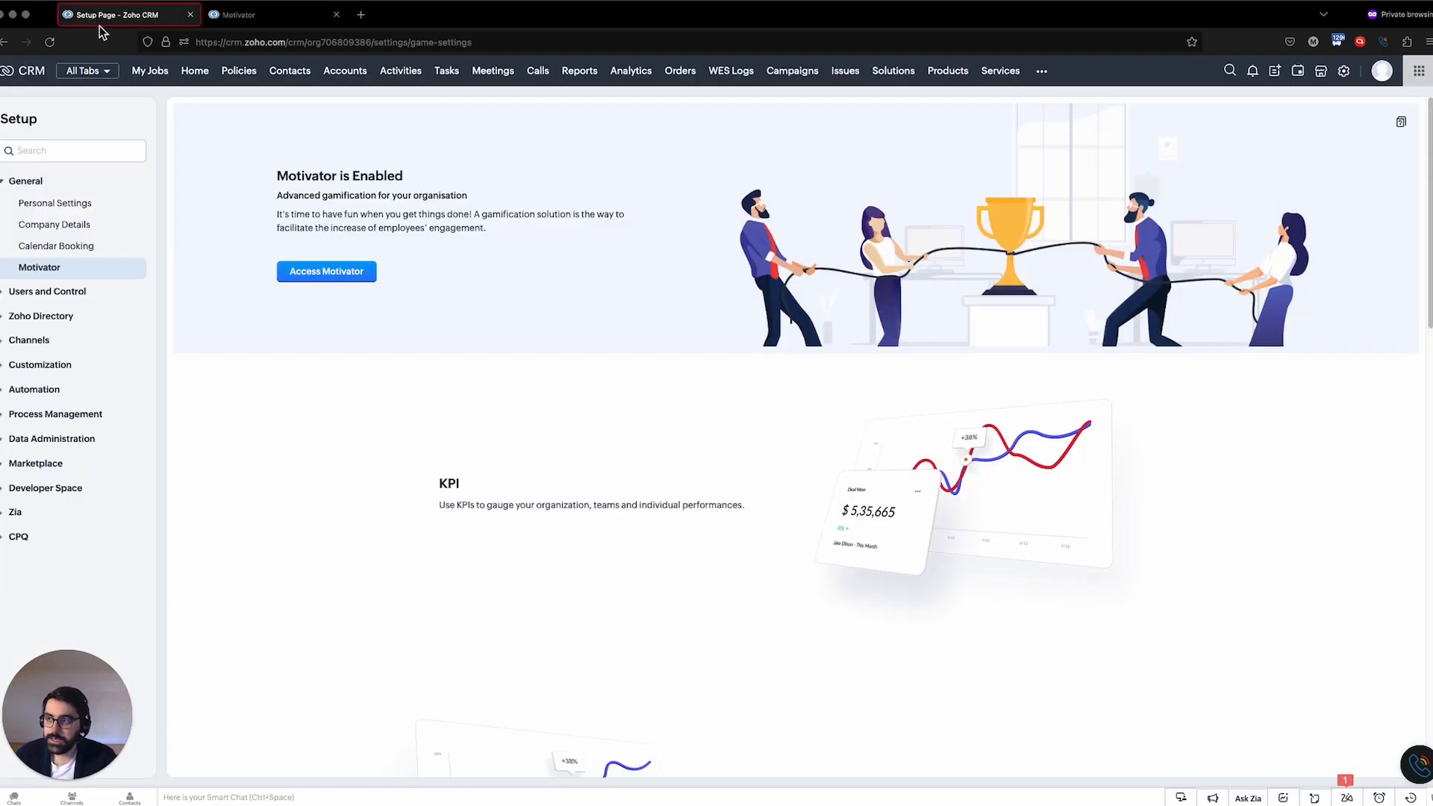
pyautogui.click(254, 71)
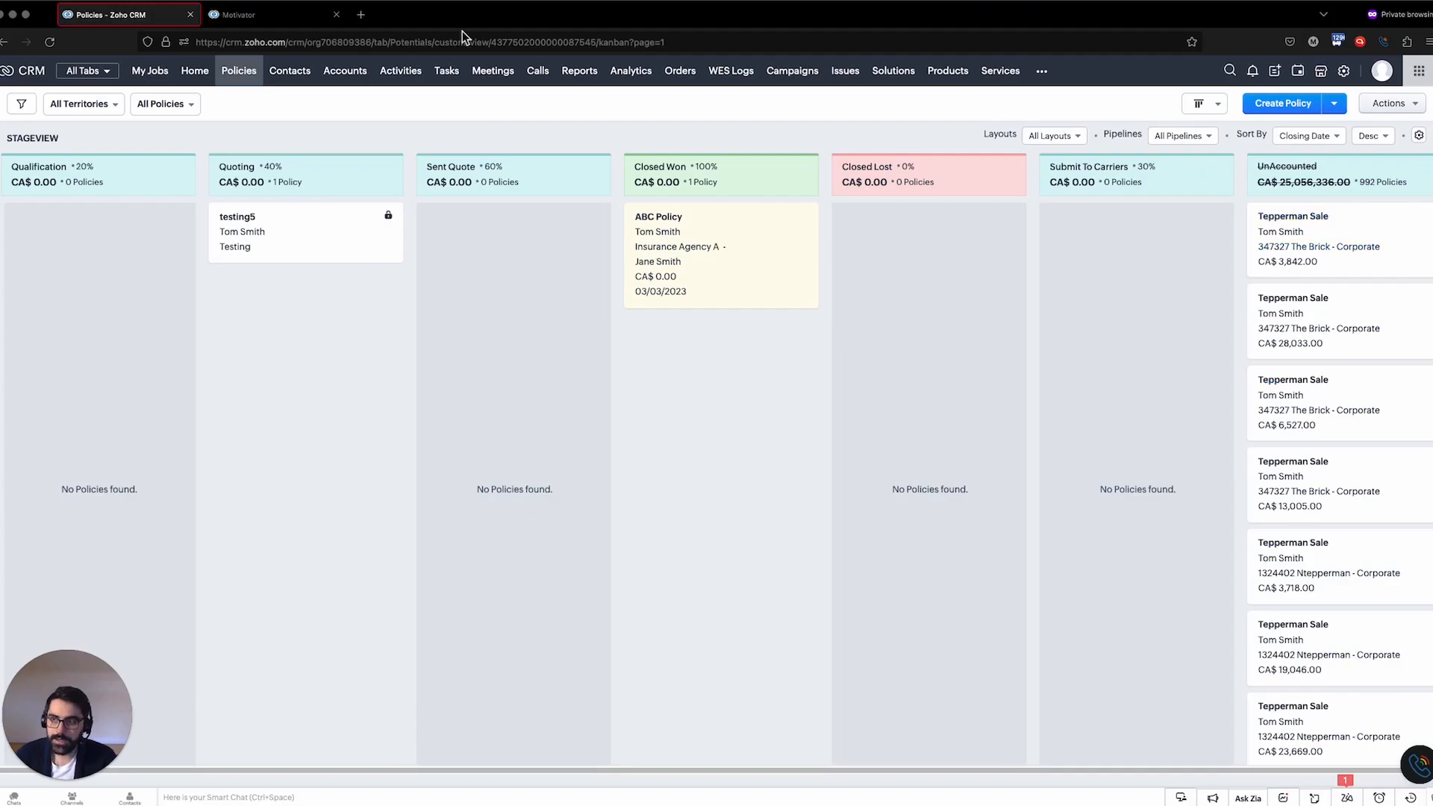
pyautogui.click(280, 8)
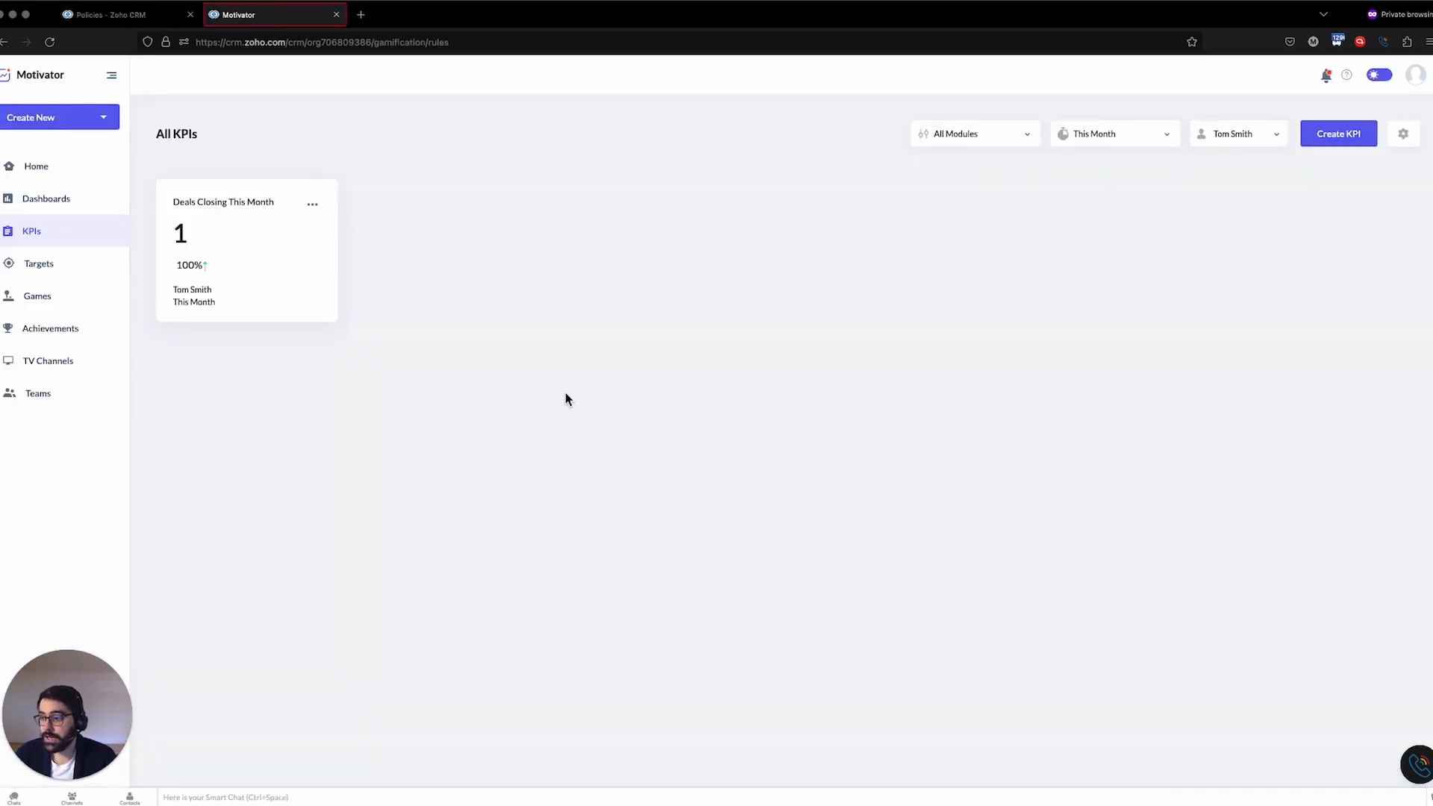
# Examine the module and user filter options of the KPI list
pyautogui.click(1019, 139)
pyautogui.click(669, 237)
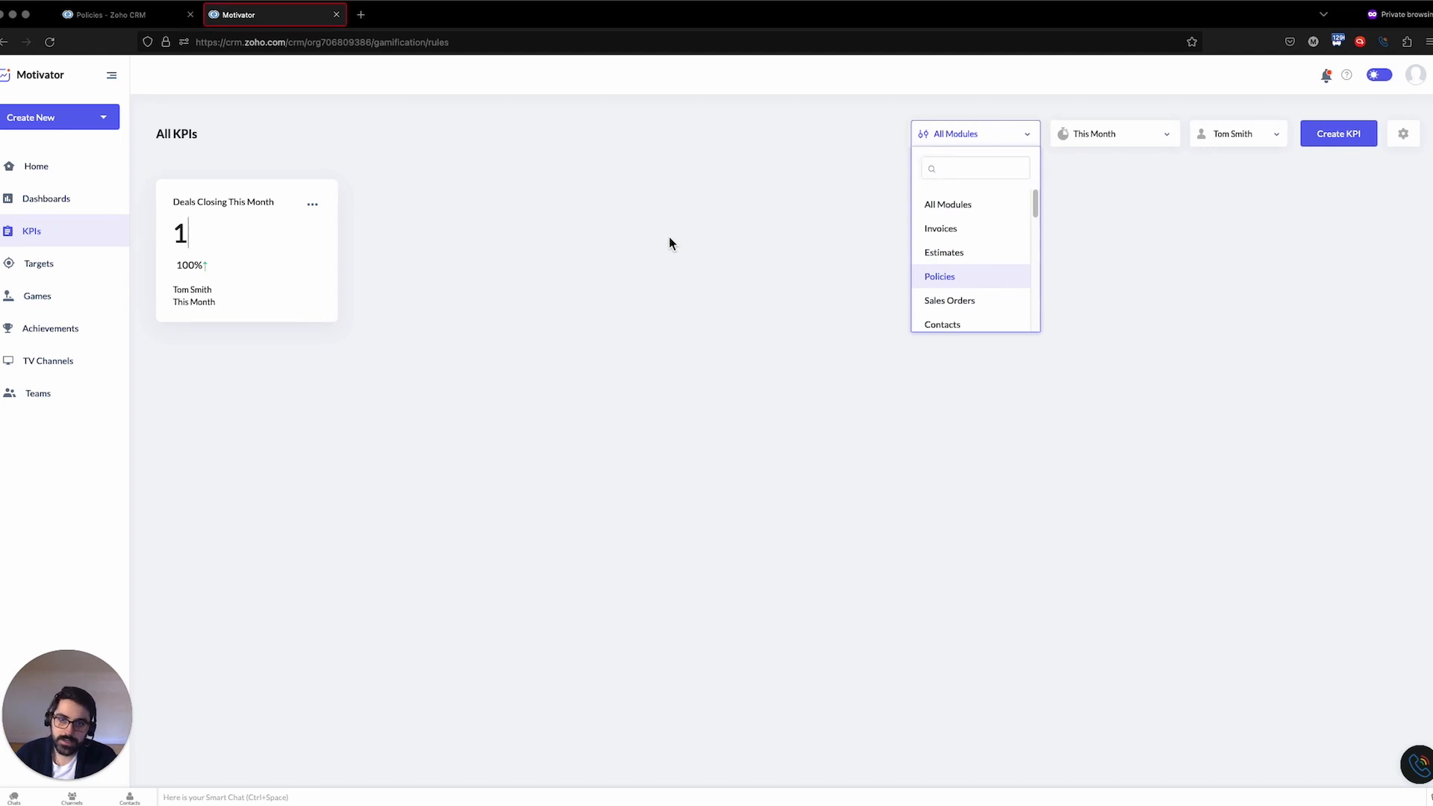
pyautogui.click(1245, 136)
pyautogui.moveTo(1217, 245)
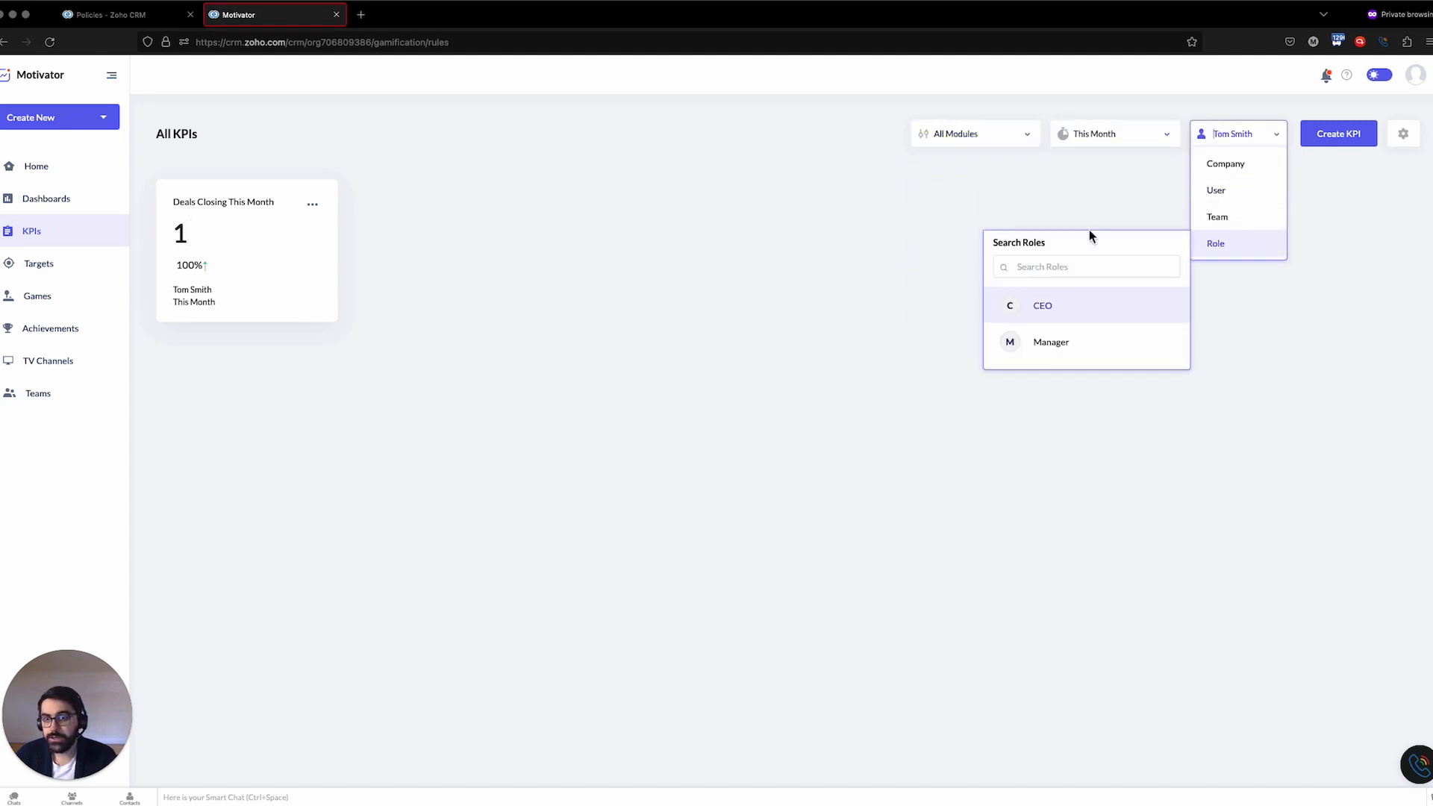
pyautogui.click(801, 202)
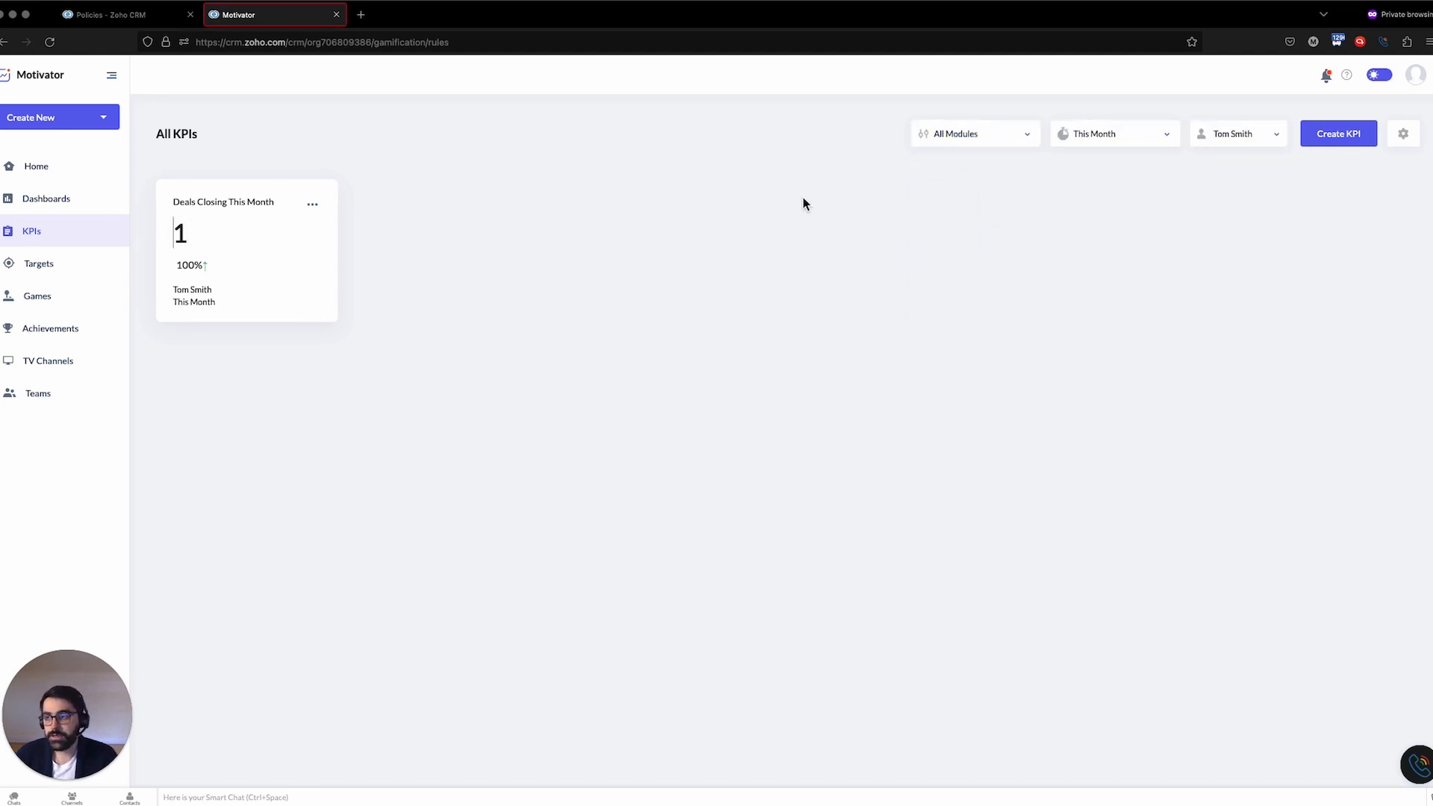
# Start a new target named Deals Created This Month
pyautogui.click(82, 267)
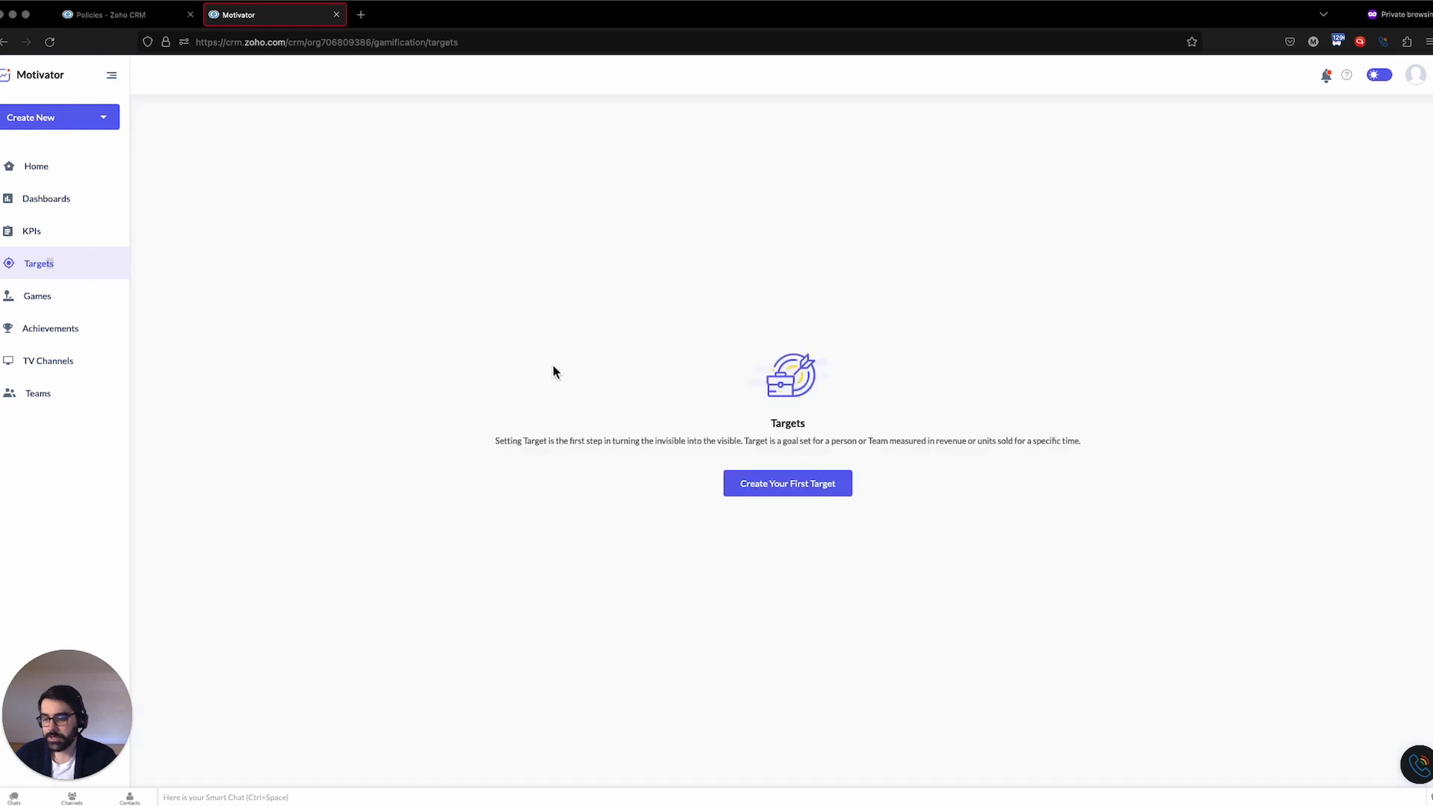
pyautogui.click(788, 484)
pyautogui.write('Deals ')
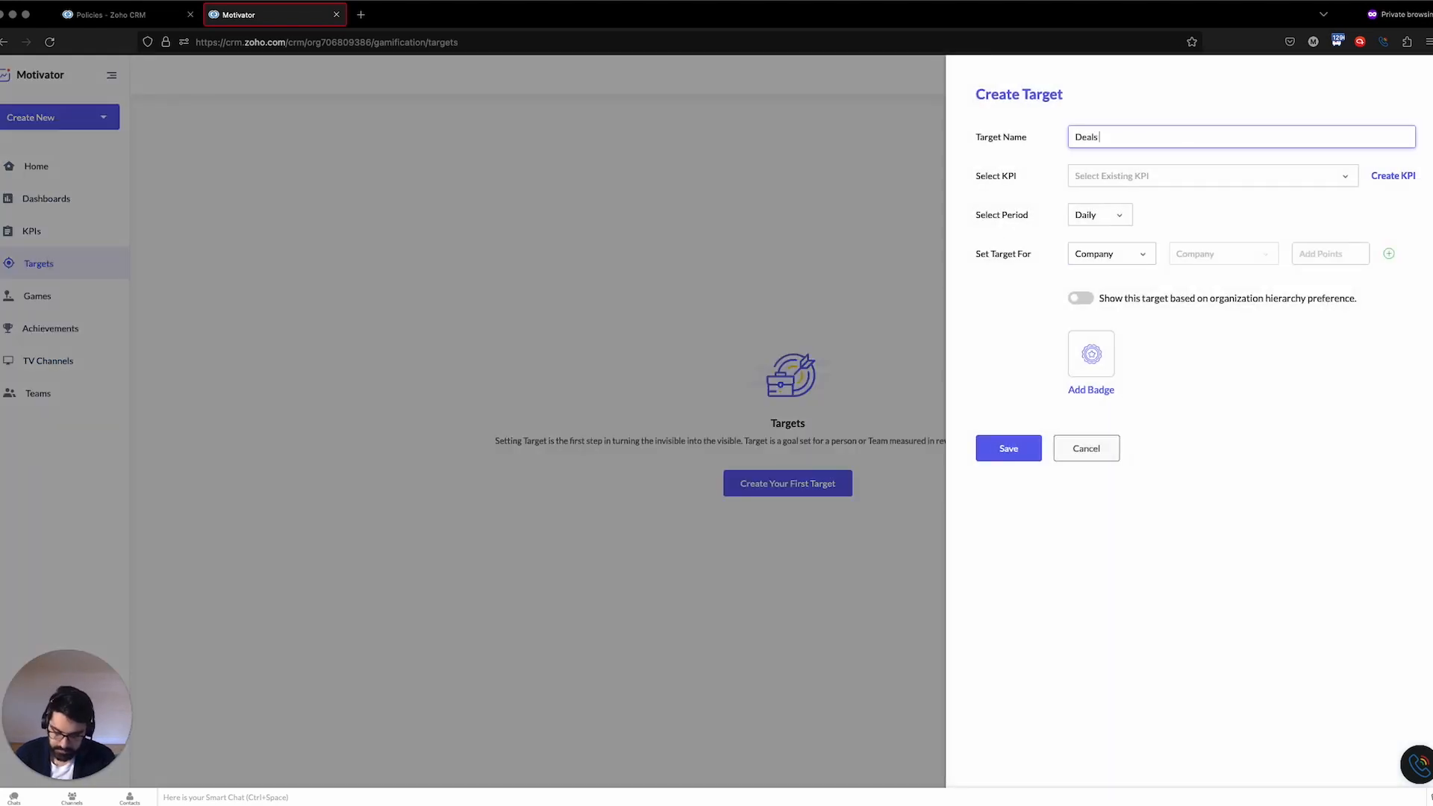
pyautogui.write('Created This Month')
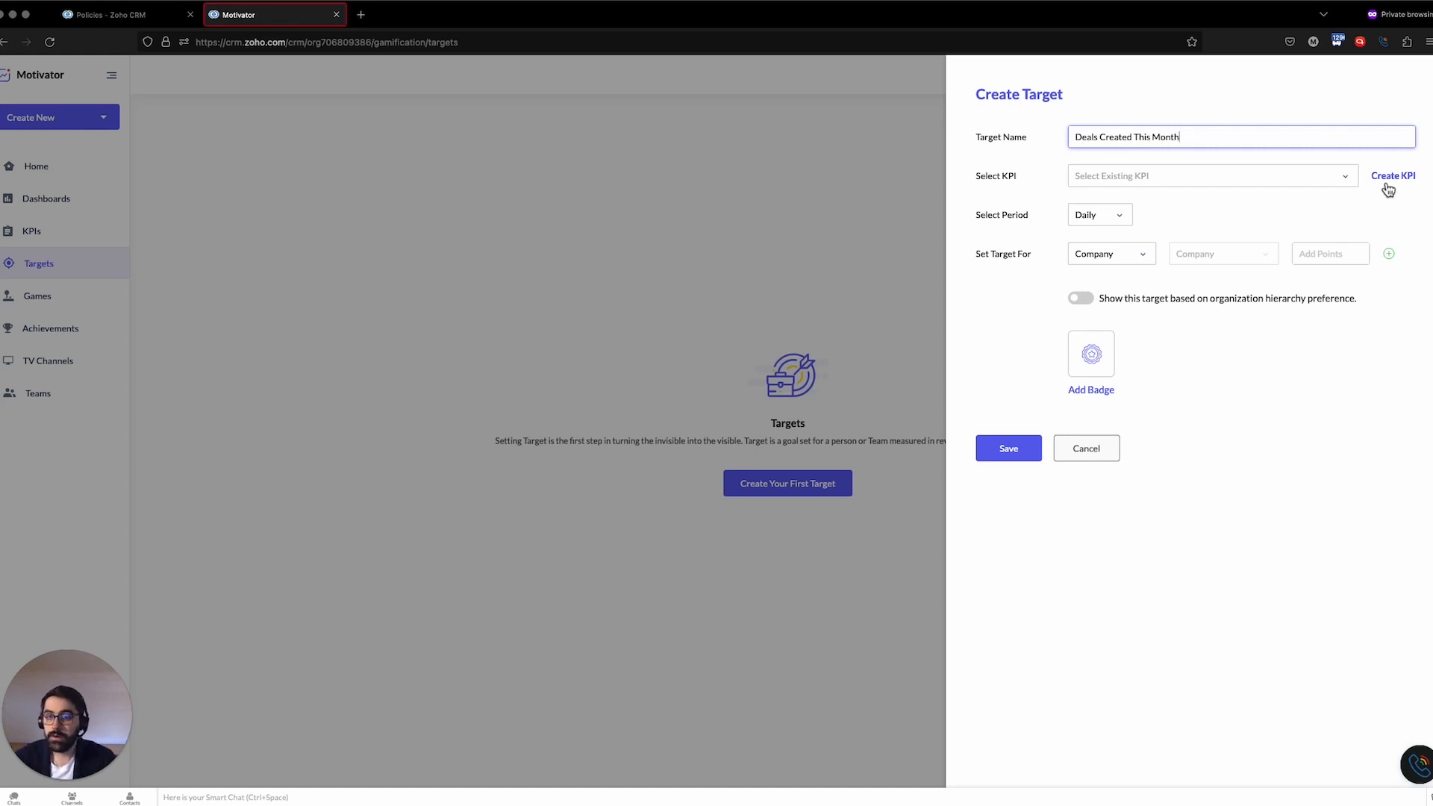
# Base the target on the Deals Closing This Month KPI with a Monthly period and a company target of 10
pyautogui.click(1254, 182)
pyautogui.click(1217, 203)
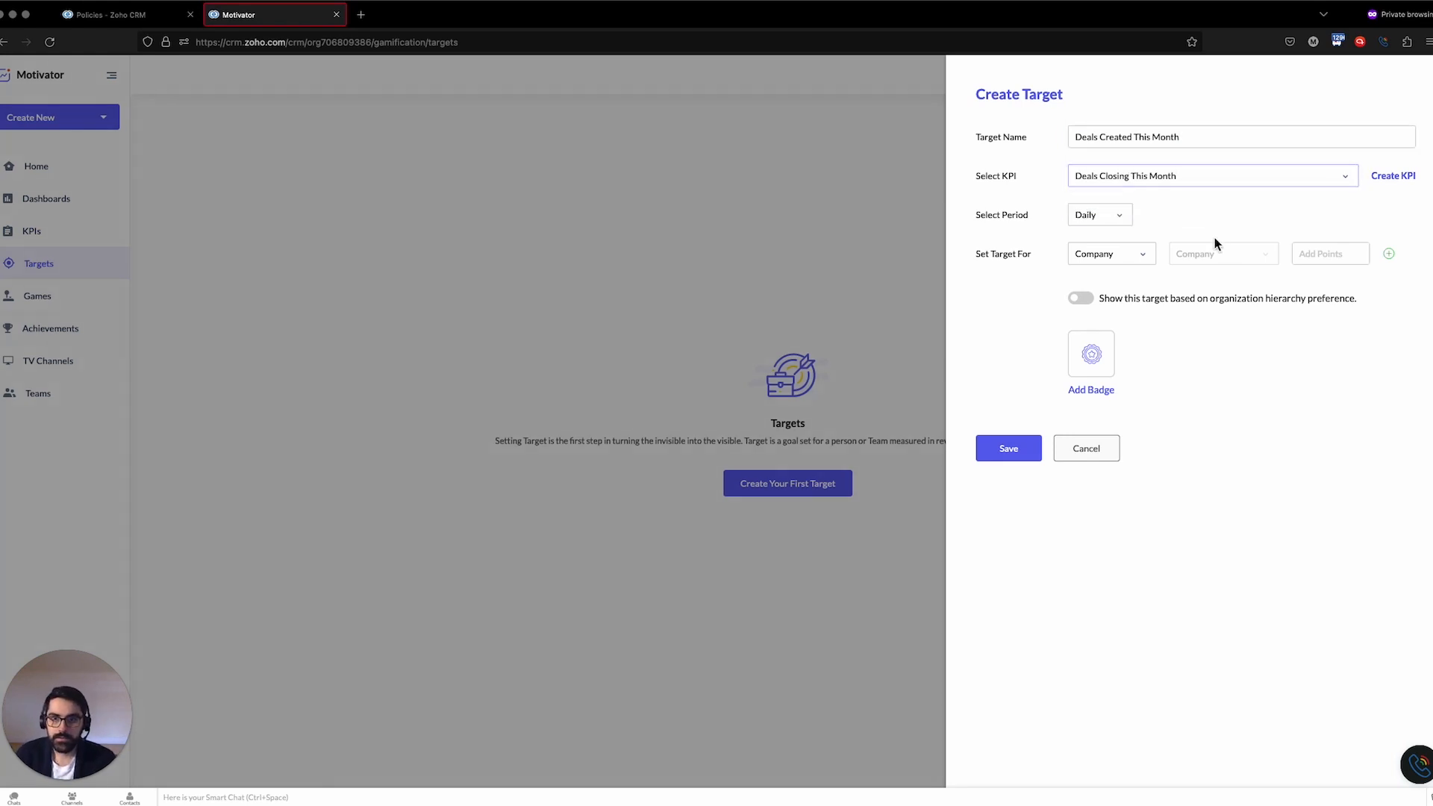
pyautogui.click(1094, 215)
pyautogui.click(1097, 289)
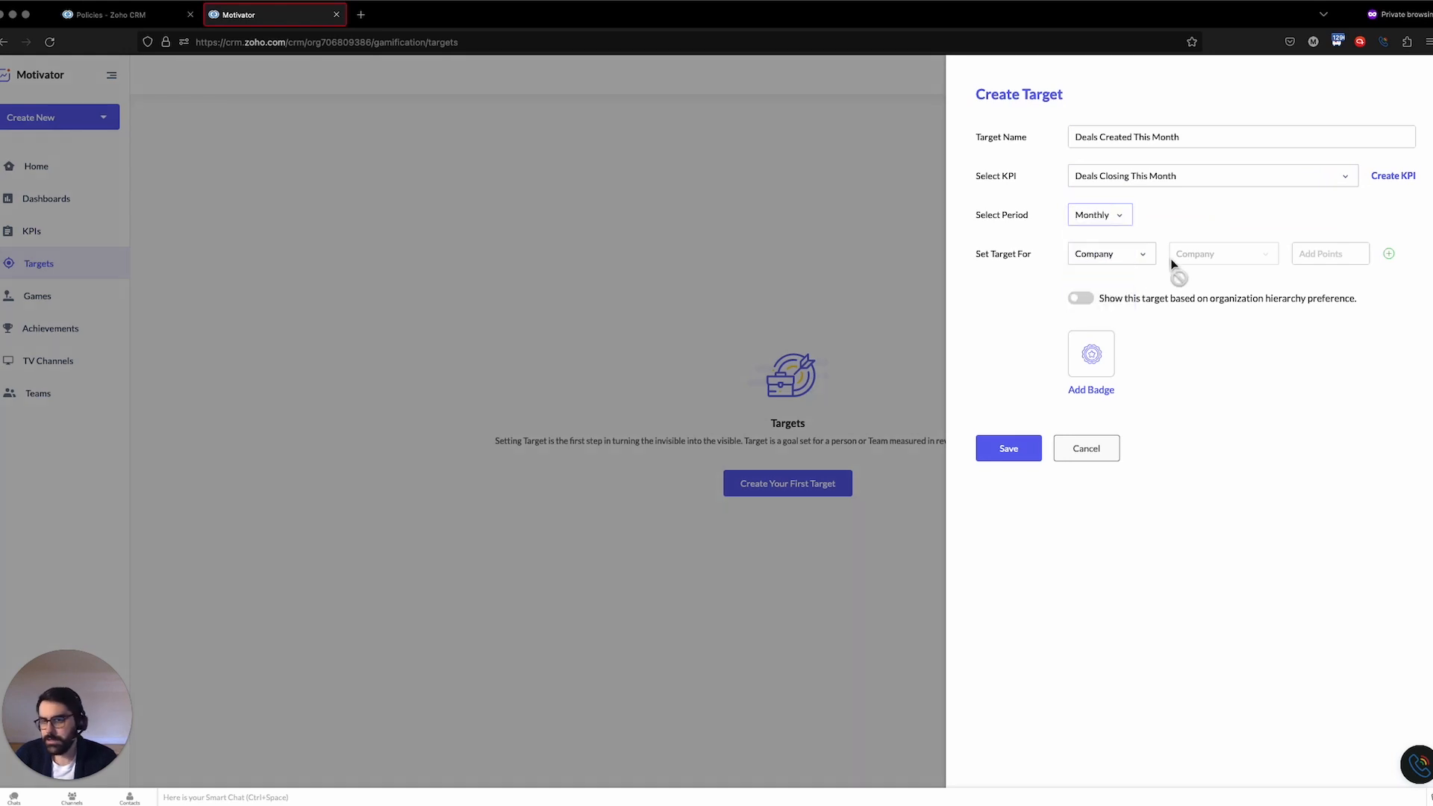
pyautogui.click(1145, 255)
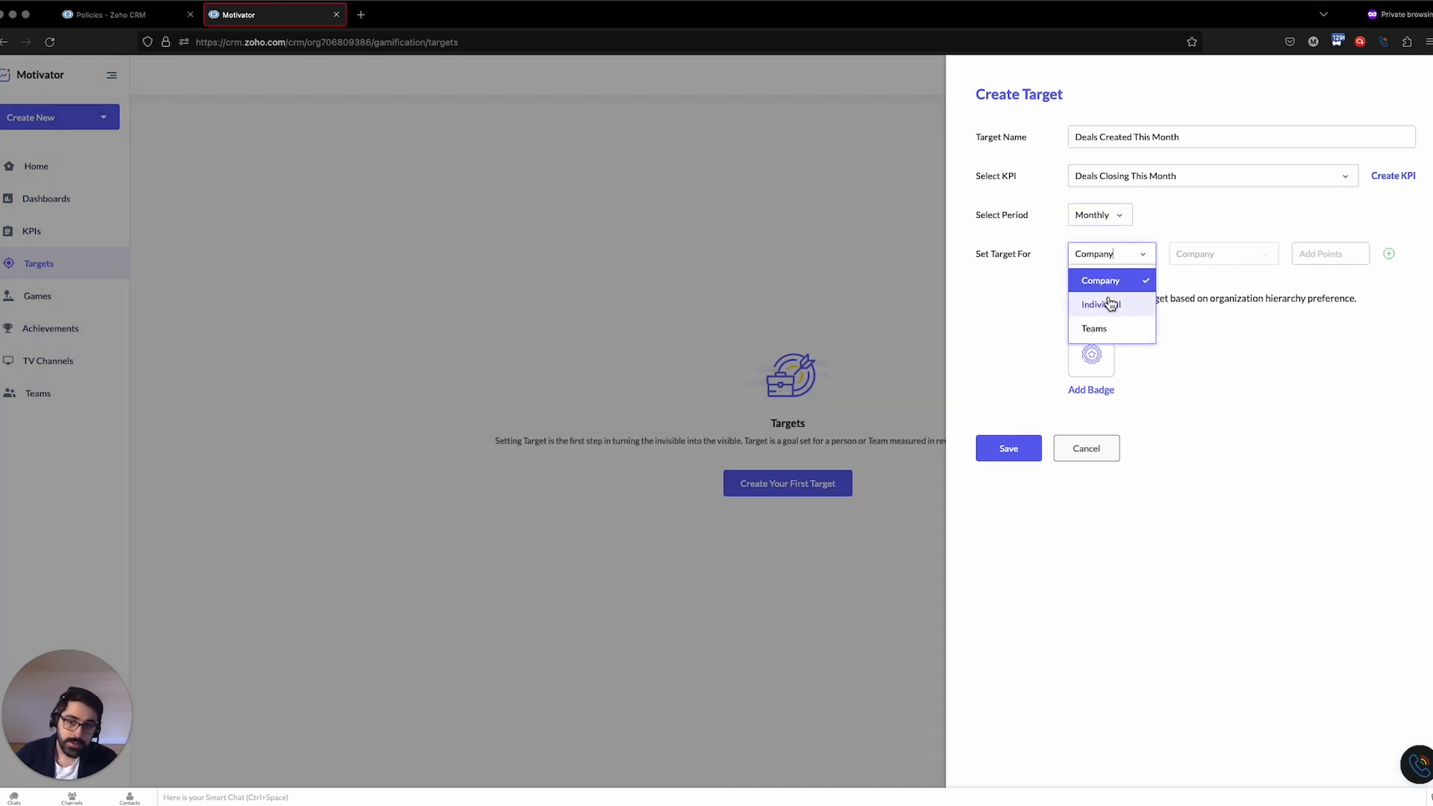
pyautogui.click(1336, 258)
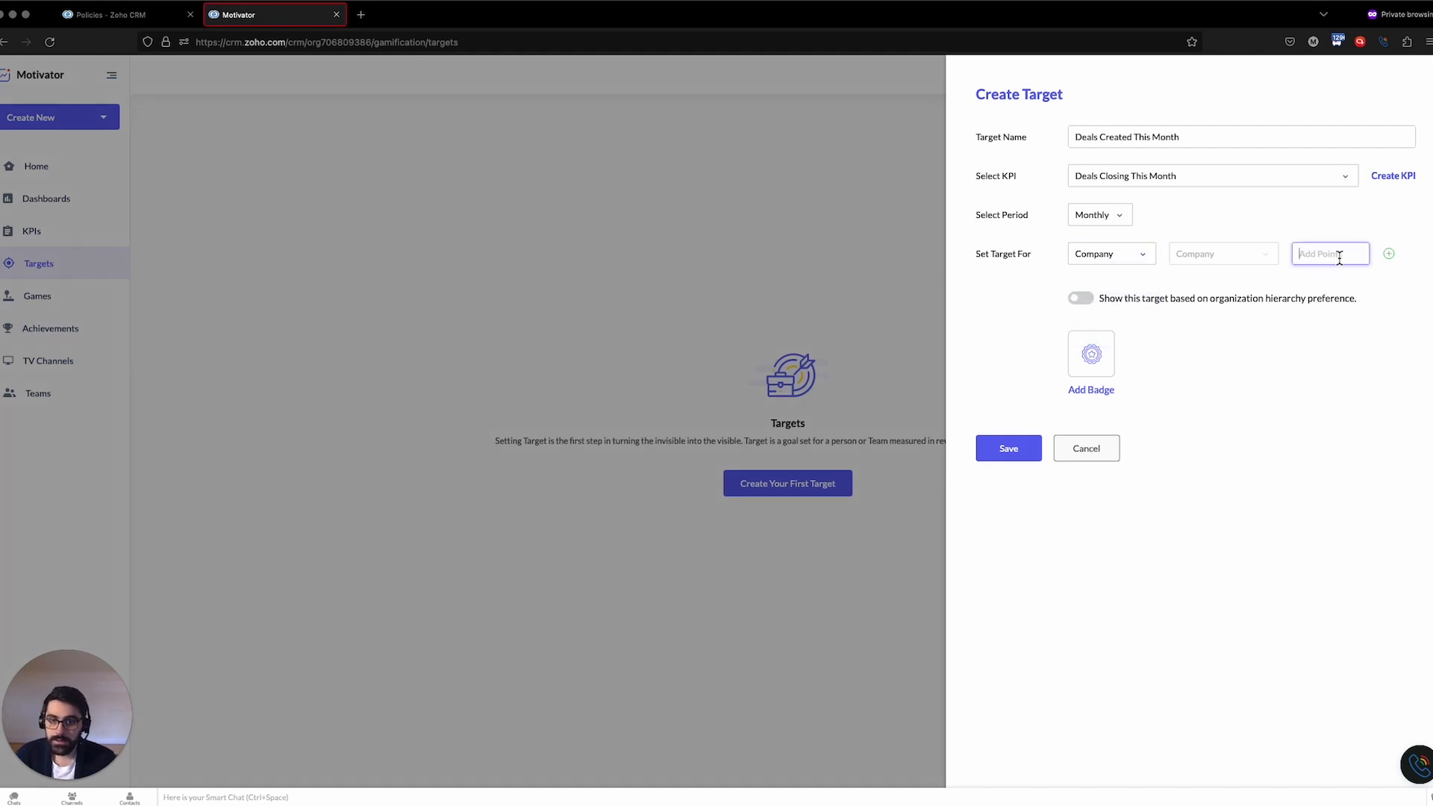
pyautogui.write('10')
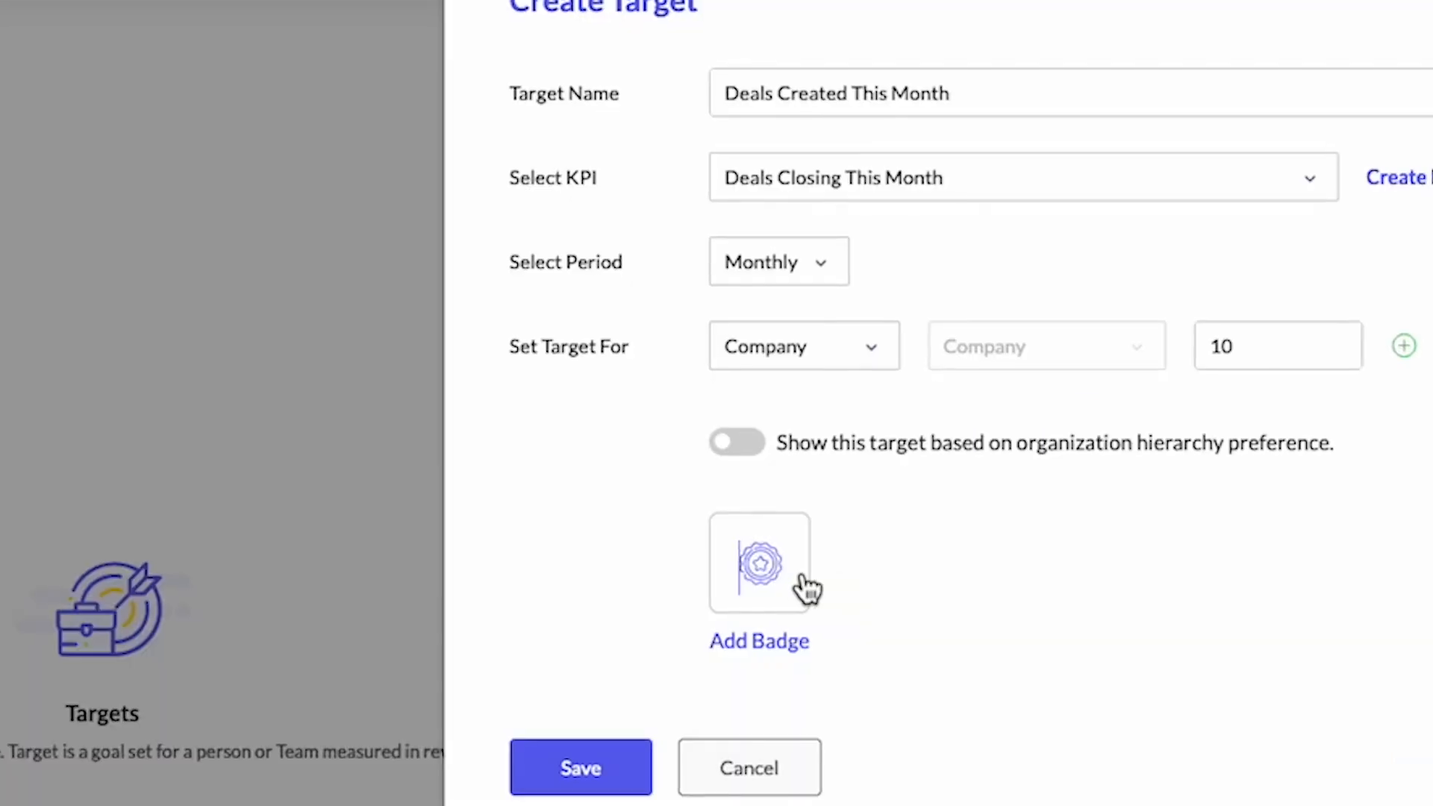
# Add a Level 1 badge to the target and save it
pyautogui.click(1090, 367)
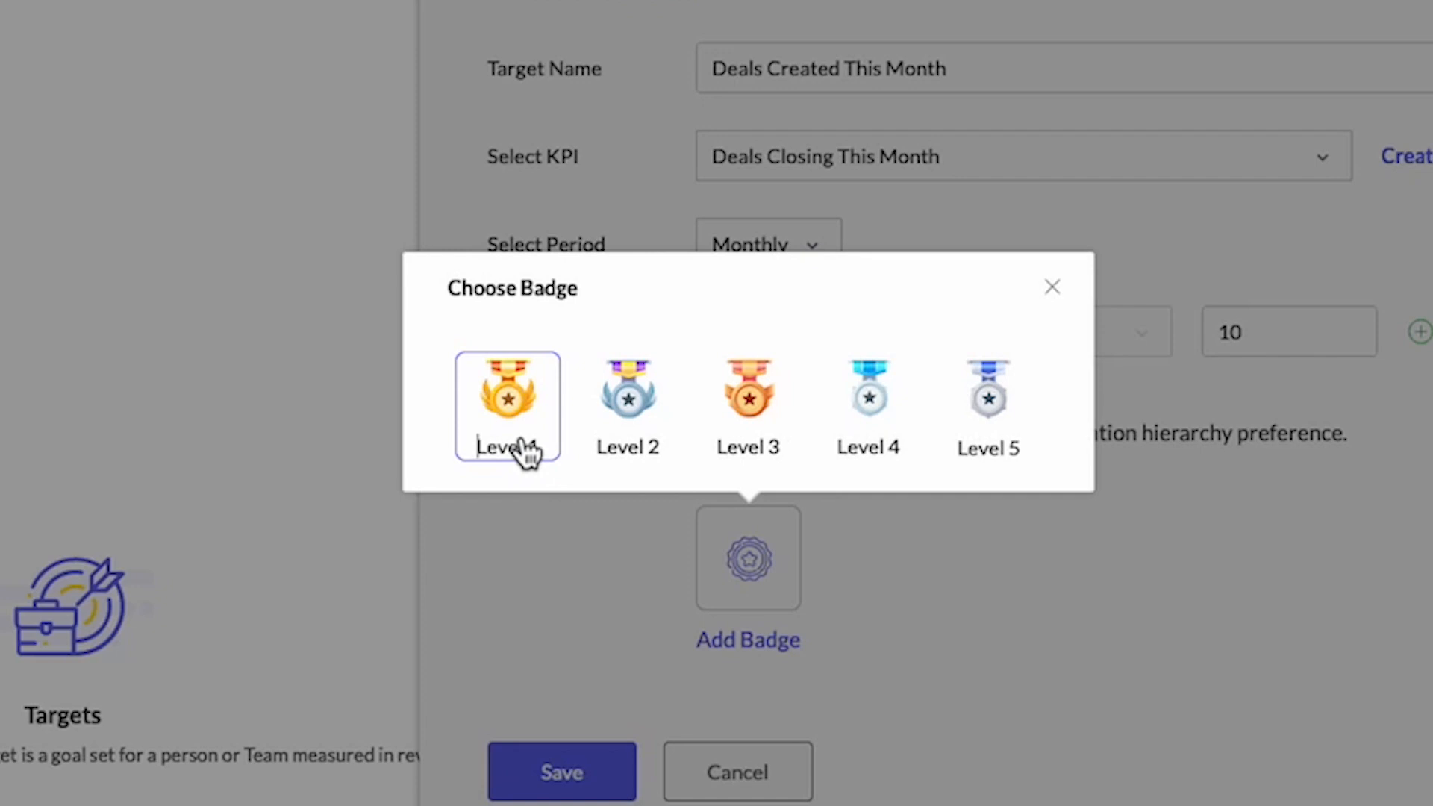
pyautogui.click(527, 452)
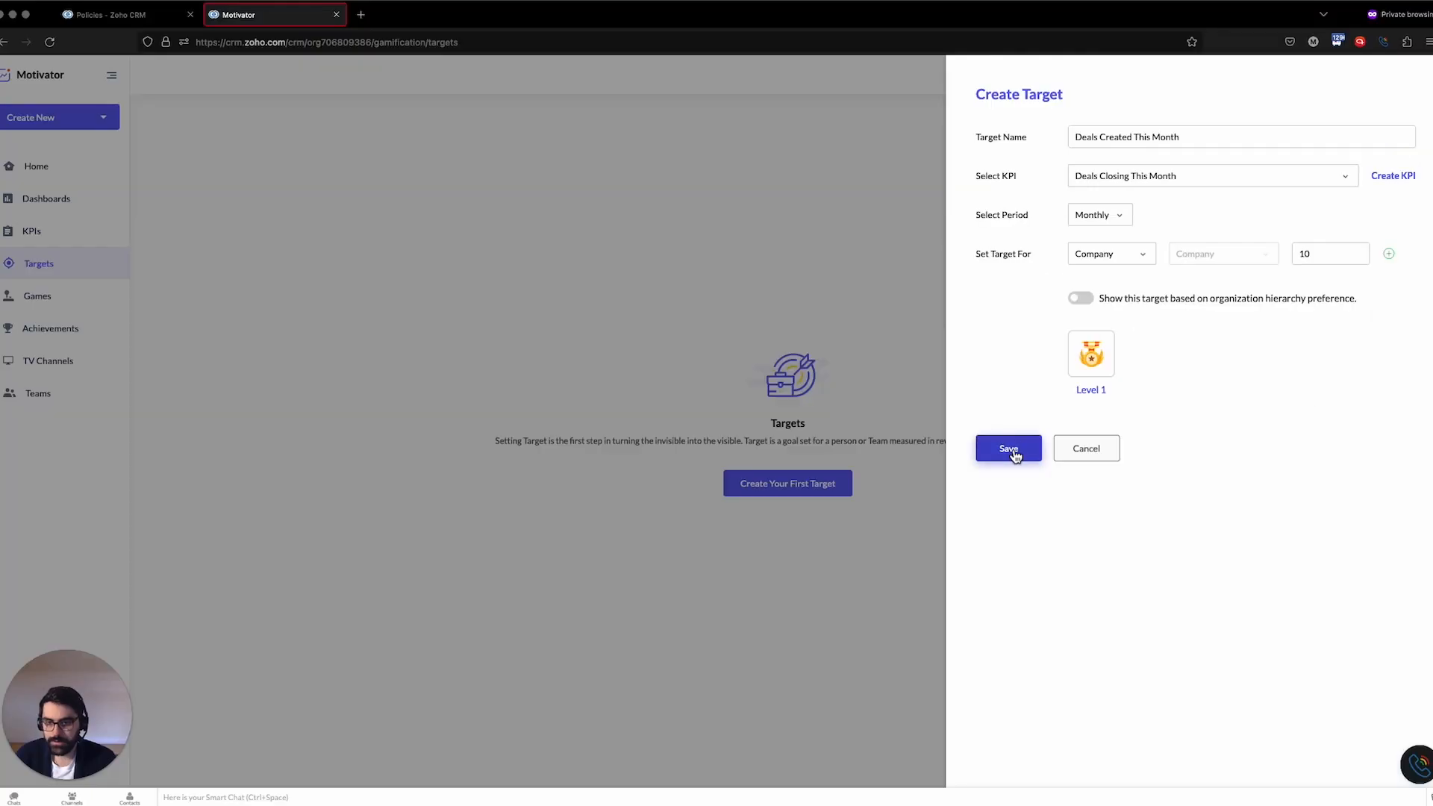
pyautogui.click(561, 772)
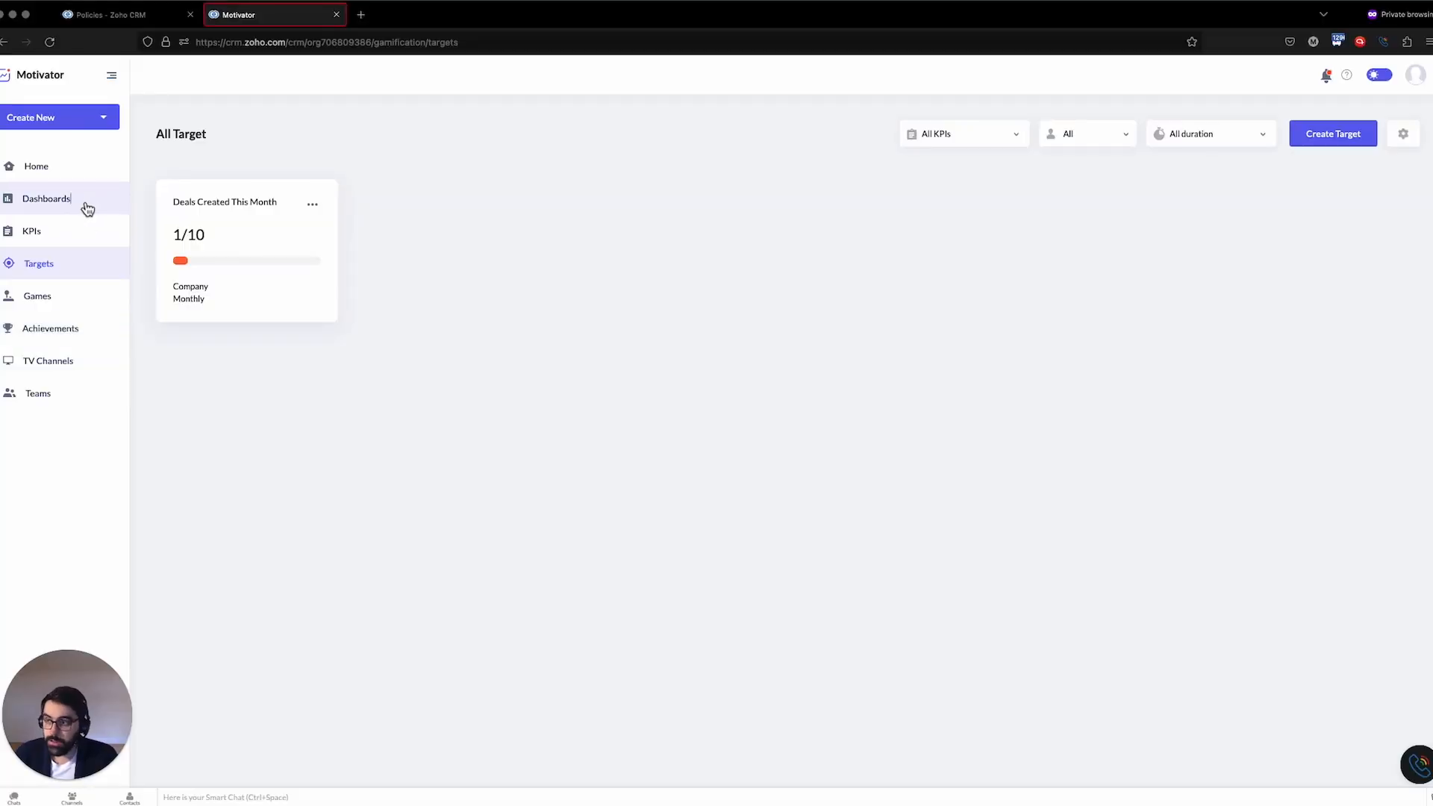
pyautogui.click(87, 209)
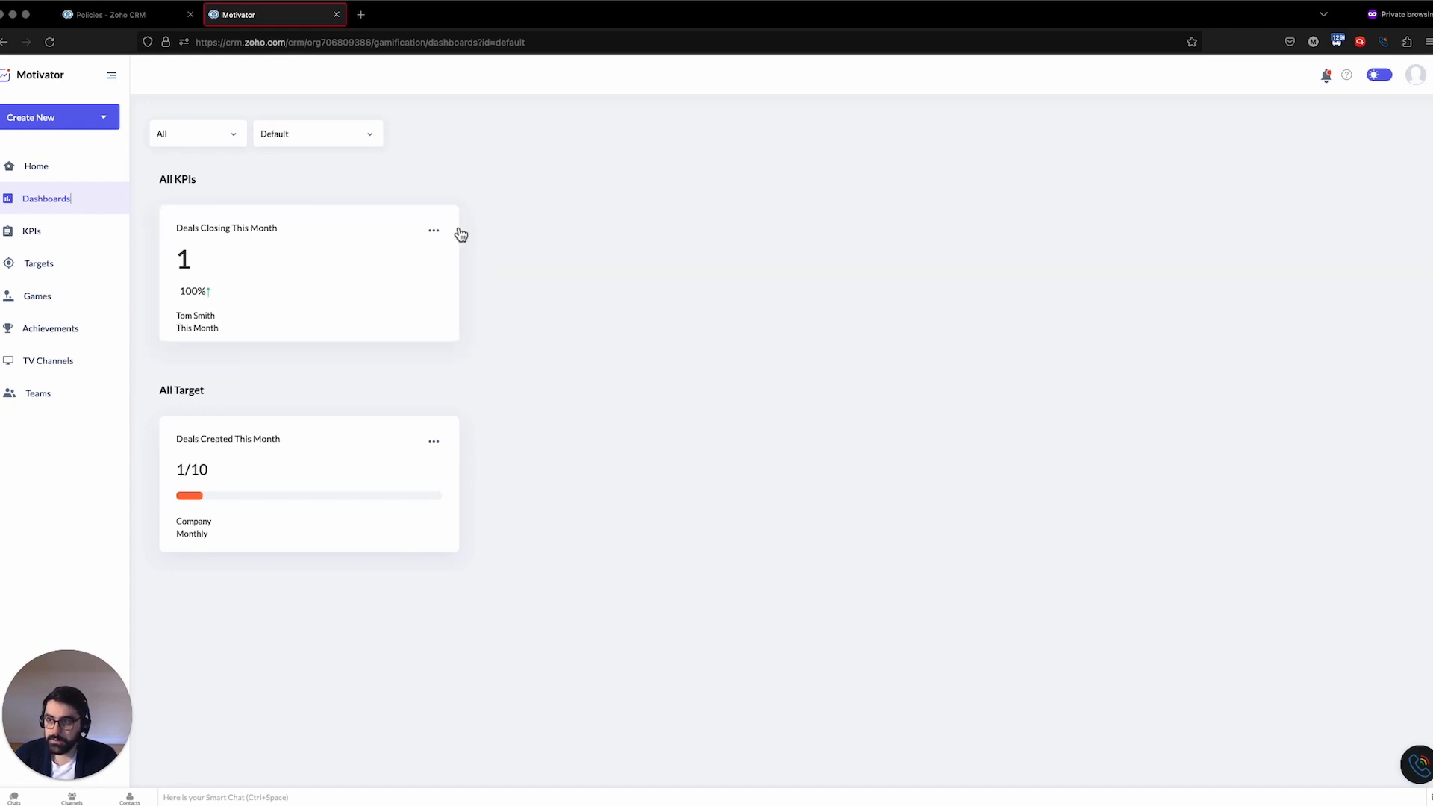
pyautogui.click(434, 232)
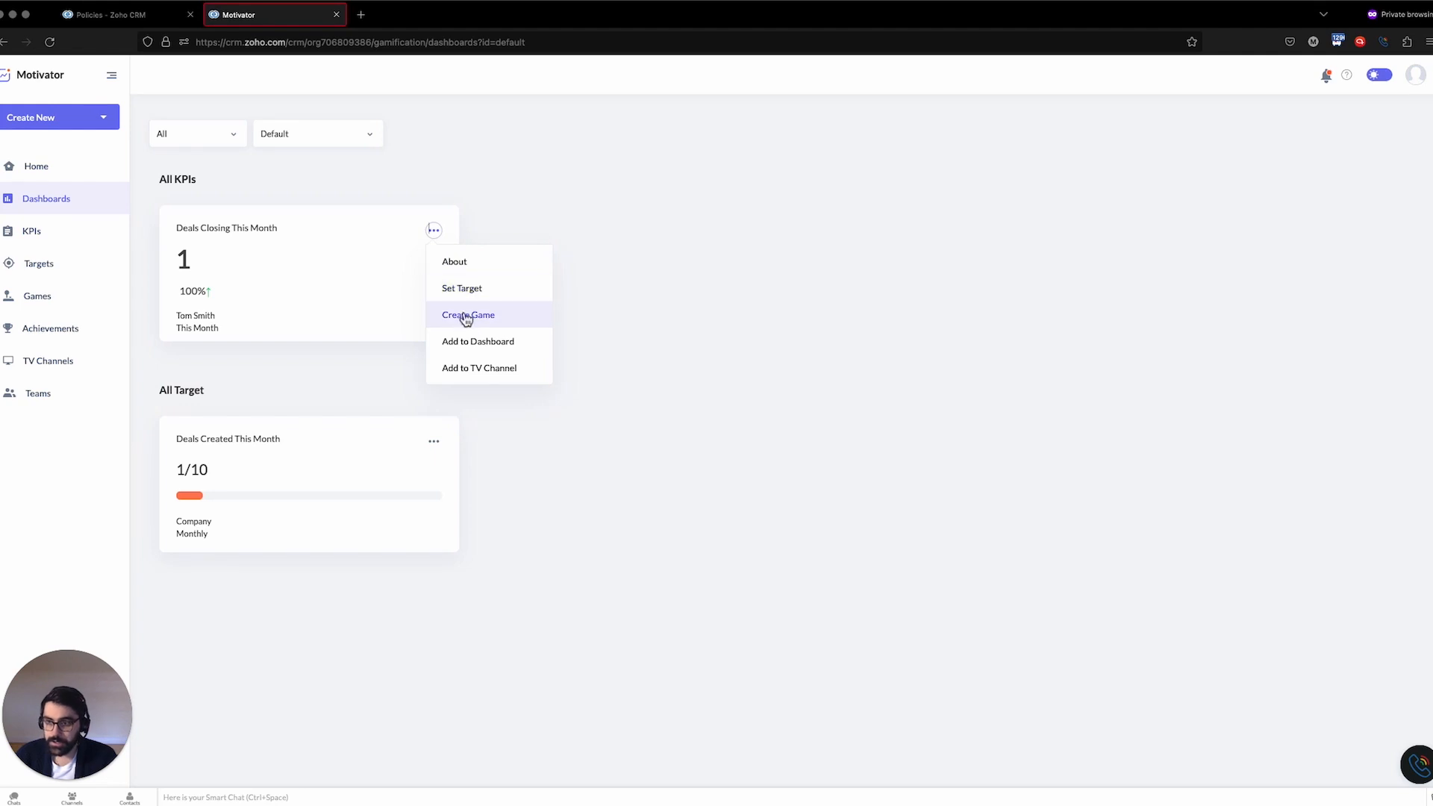
pyautogui.moveTo(462, 345)
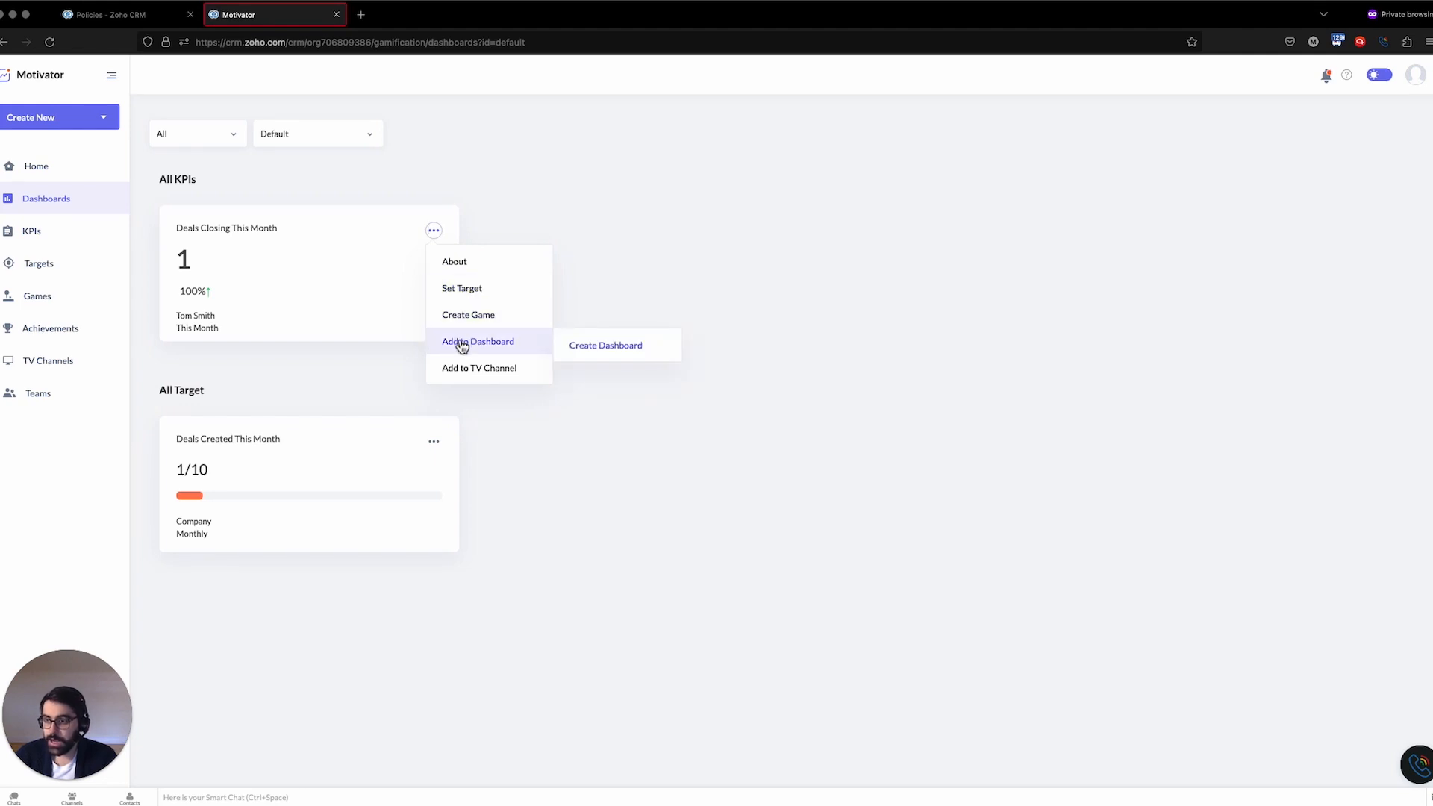
pyautogui.click(603, 356)
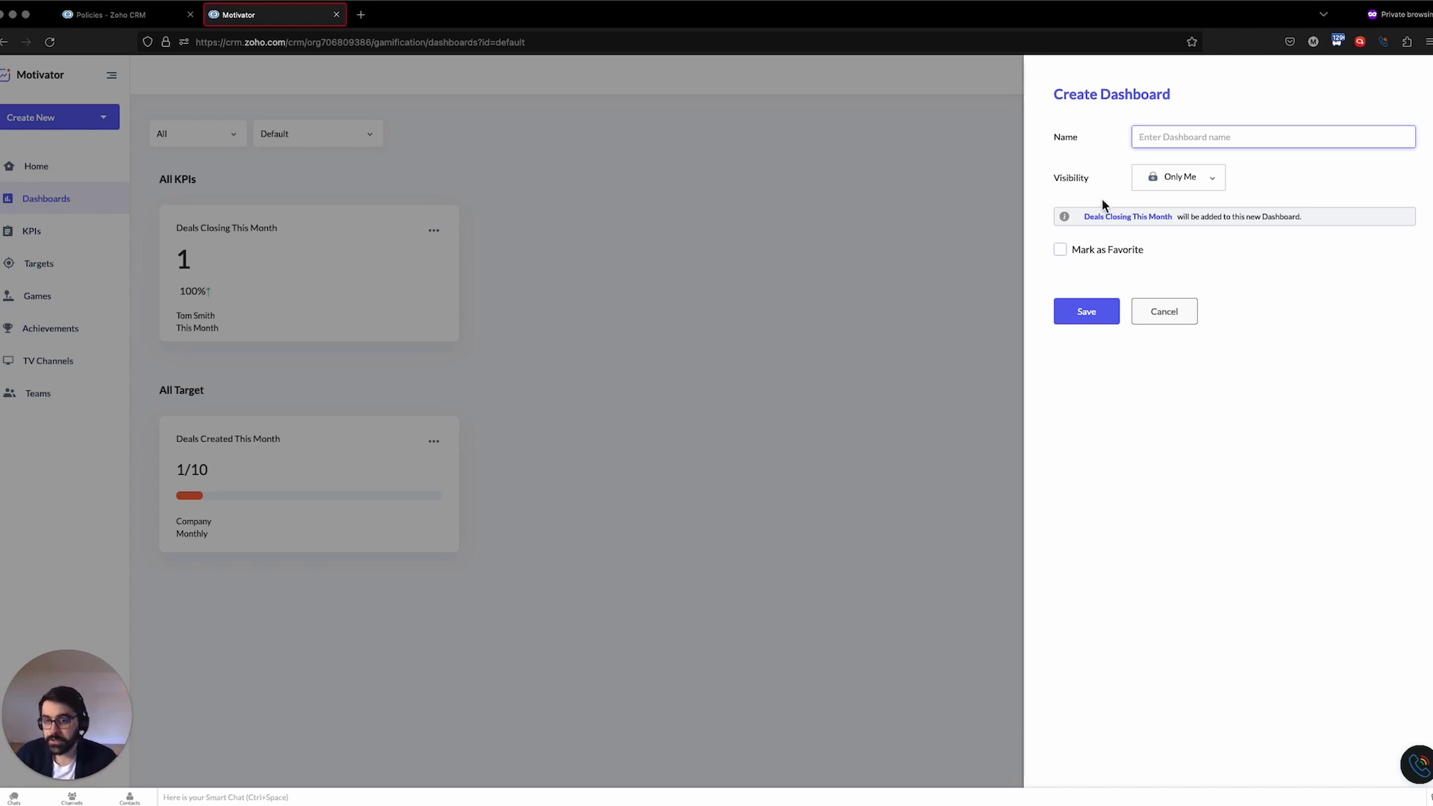
pyautogui.click(1169, 320)
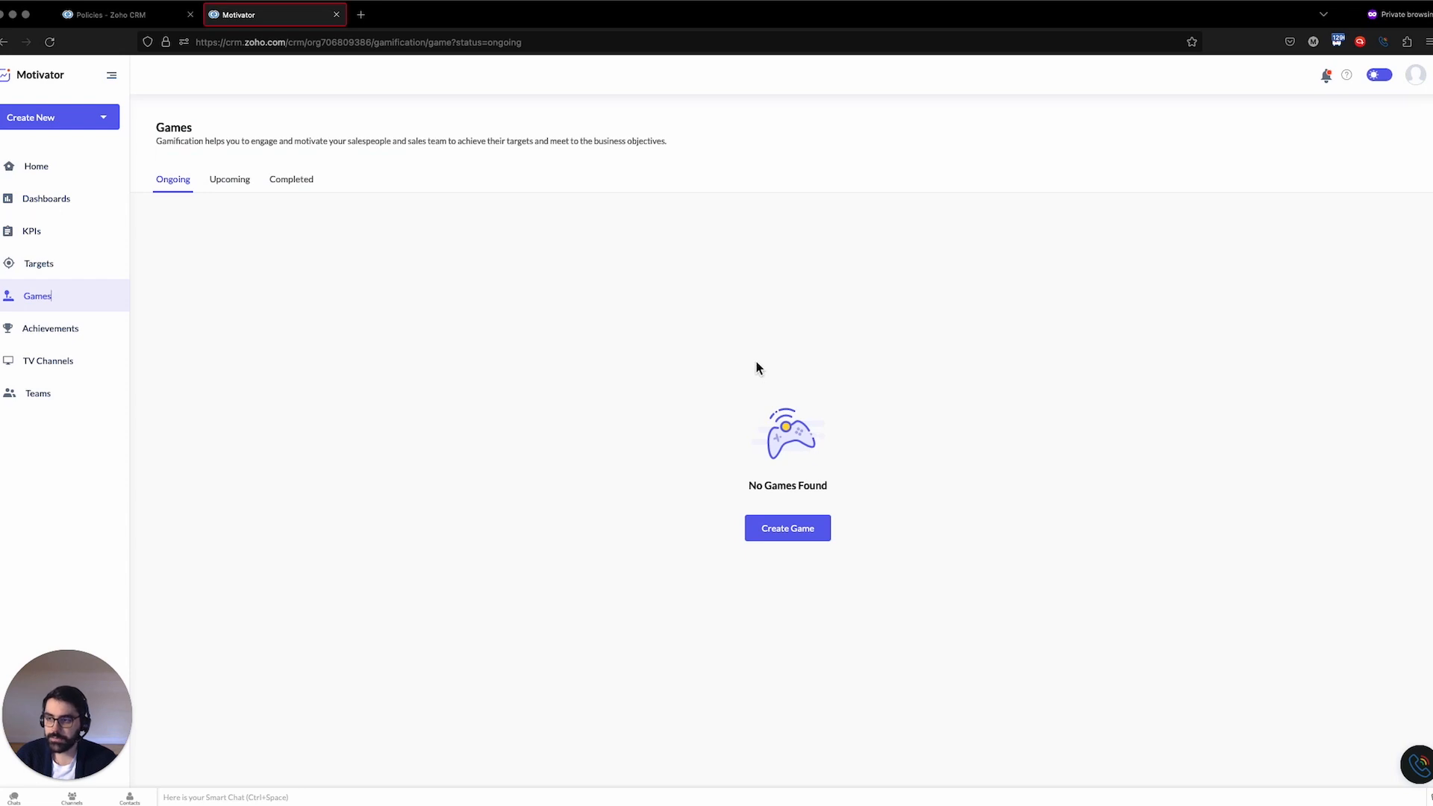
# Start a new game named March Game using the Deals Closing This Month KPI
pyautogui.click(788, 528)
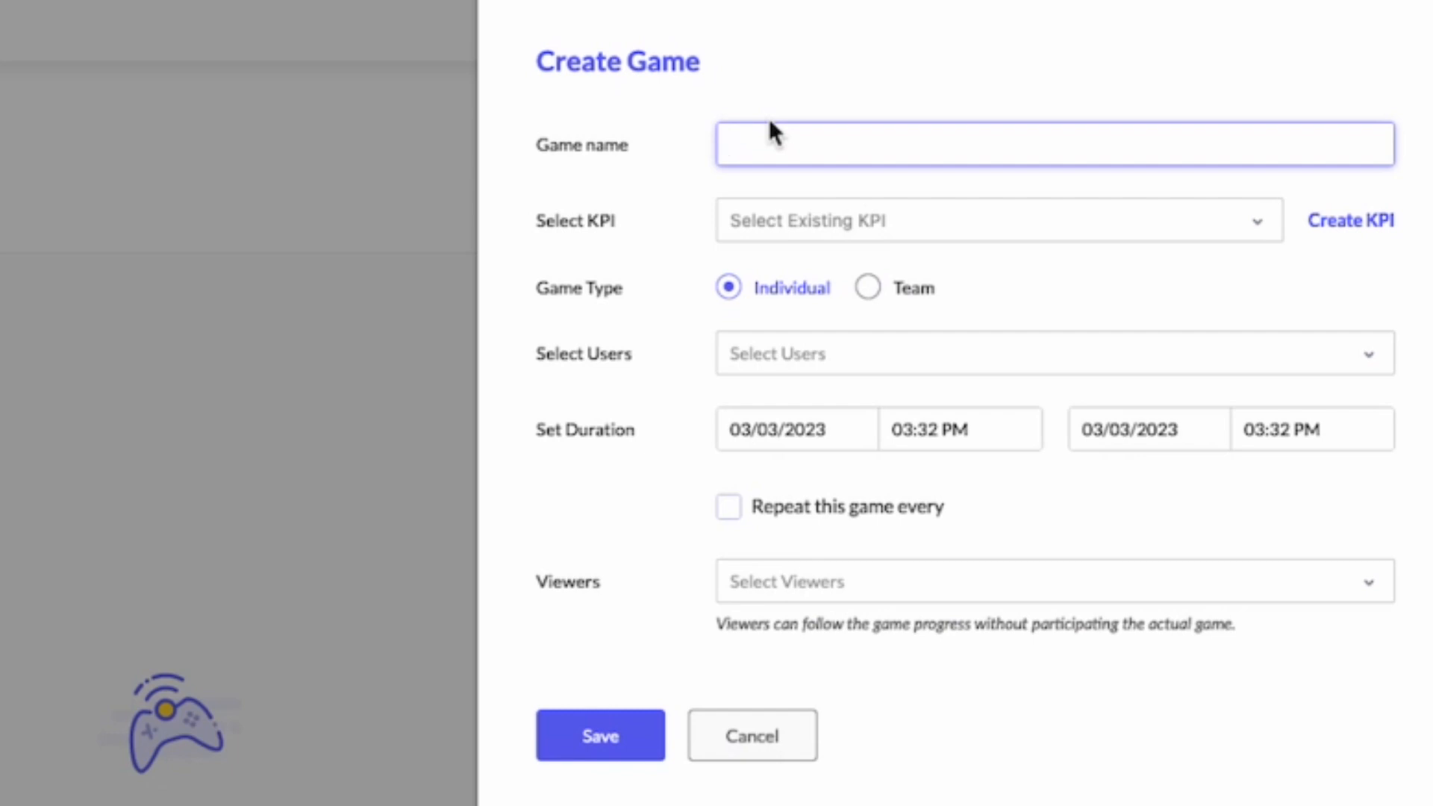
pyautogui.write('March Game')
pyautogui.click(926, 221)
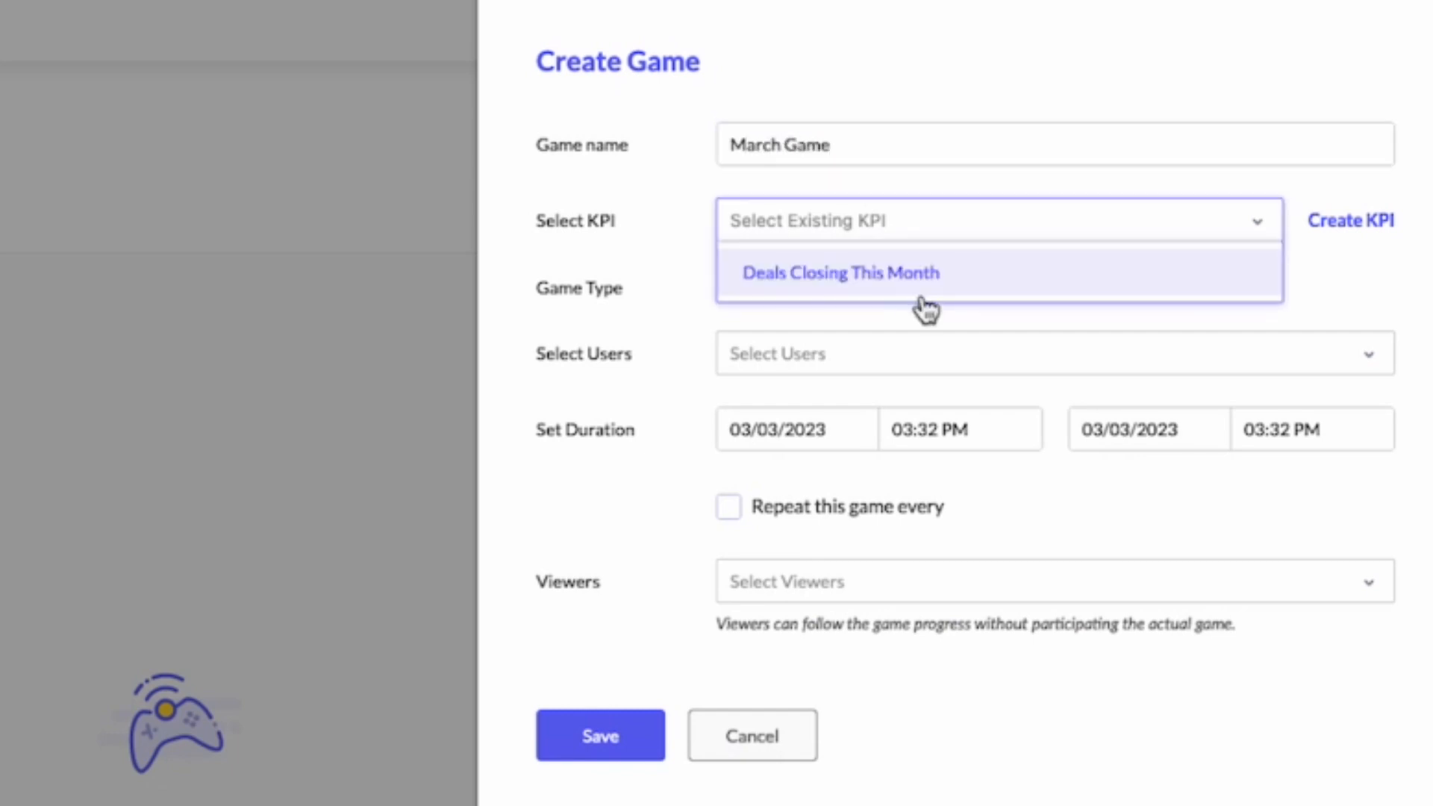
pyautogui.click(923, 288)
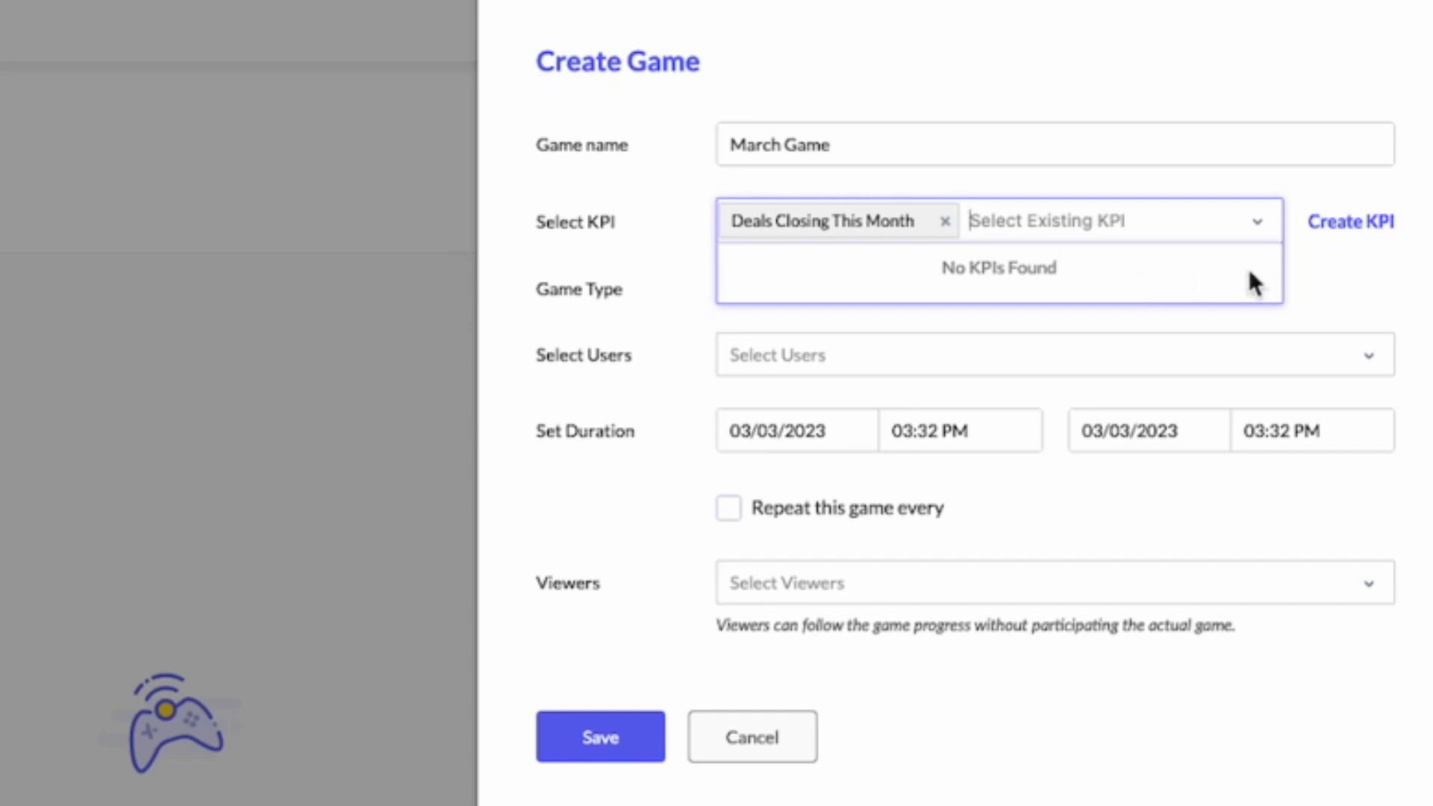
# Set the game type to Individual and add the available sales user as participant
pyautogui.click(1147, 211)
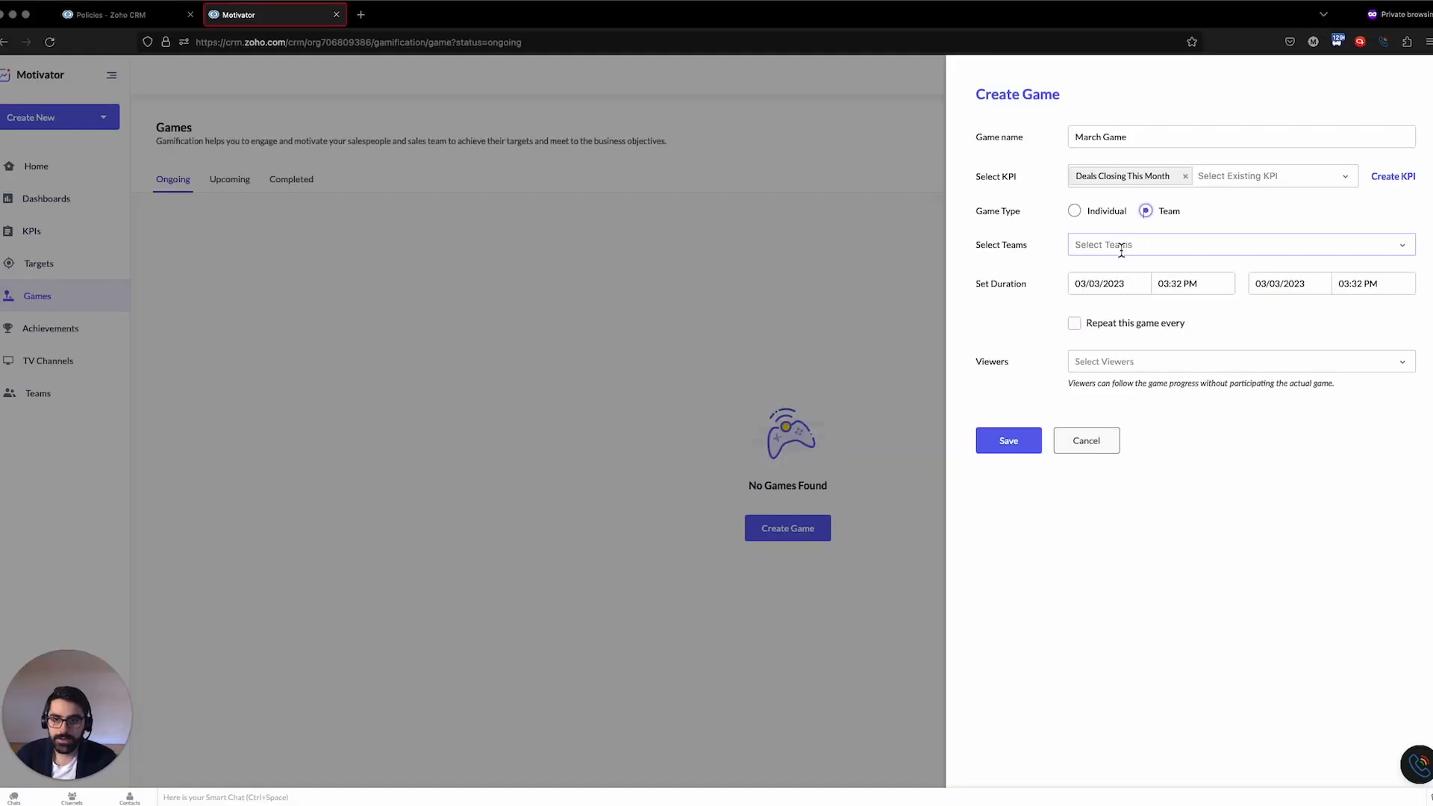
pyautogui.click(1121, 245)
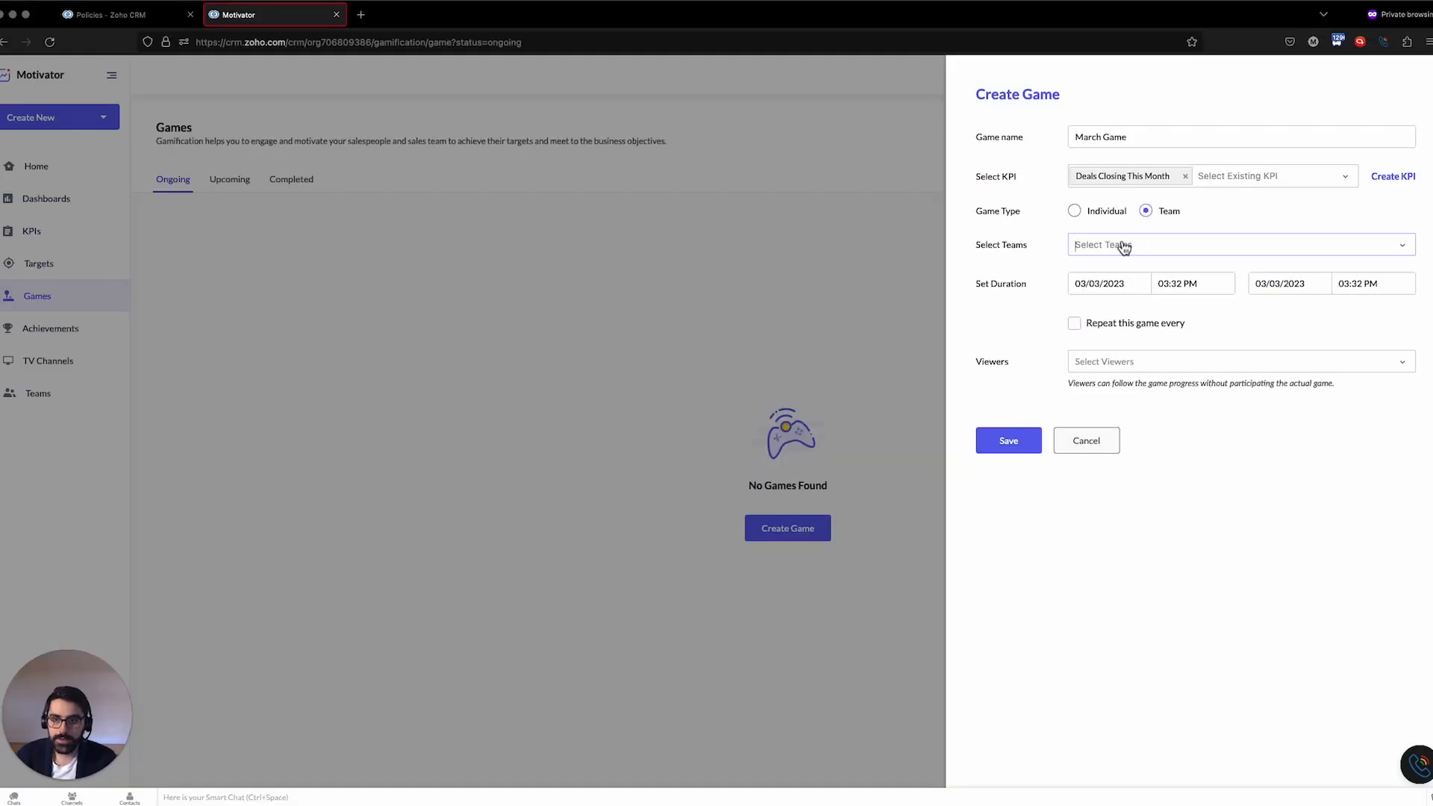
pyautogui.click(1075, 211)
pyautogui.click(1104, 247)
pyautogui.click(1094, 292)
pyautogui.click(1059, 249)
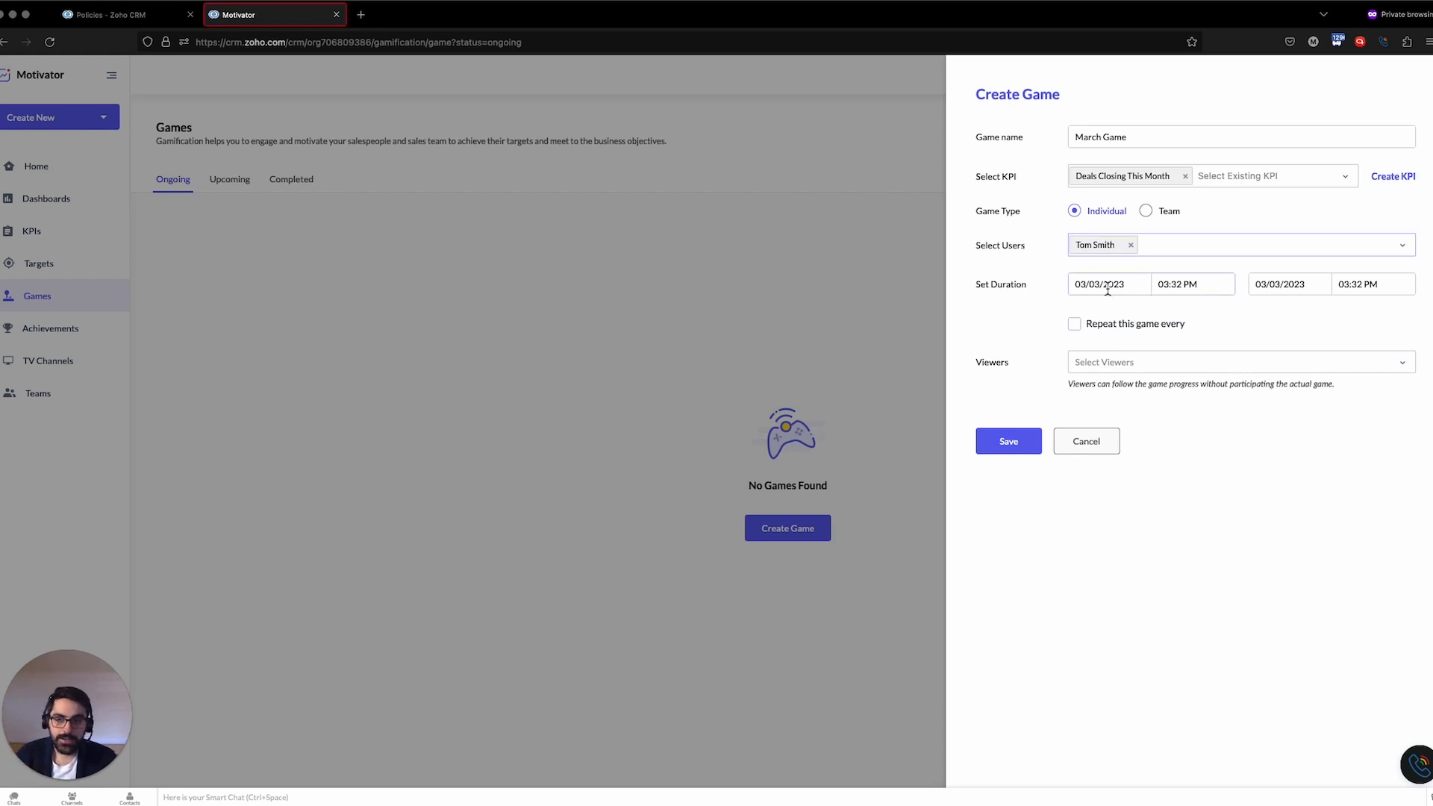
# Set the game's end date to 04/30/2023
pyautogui.click(1283, 284)
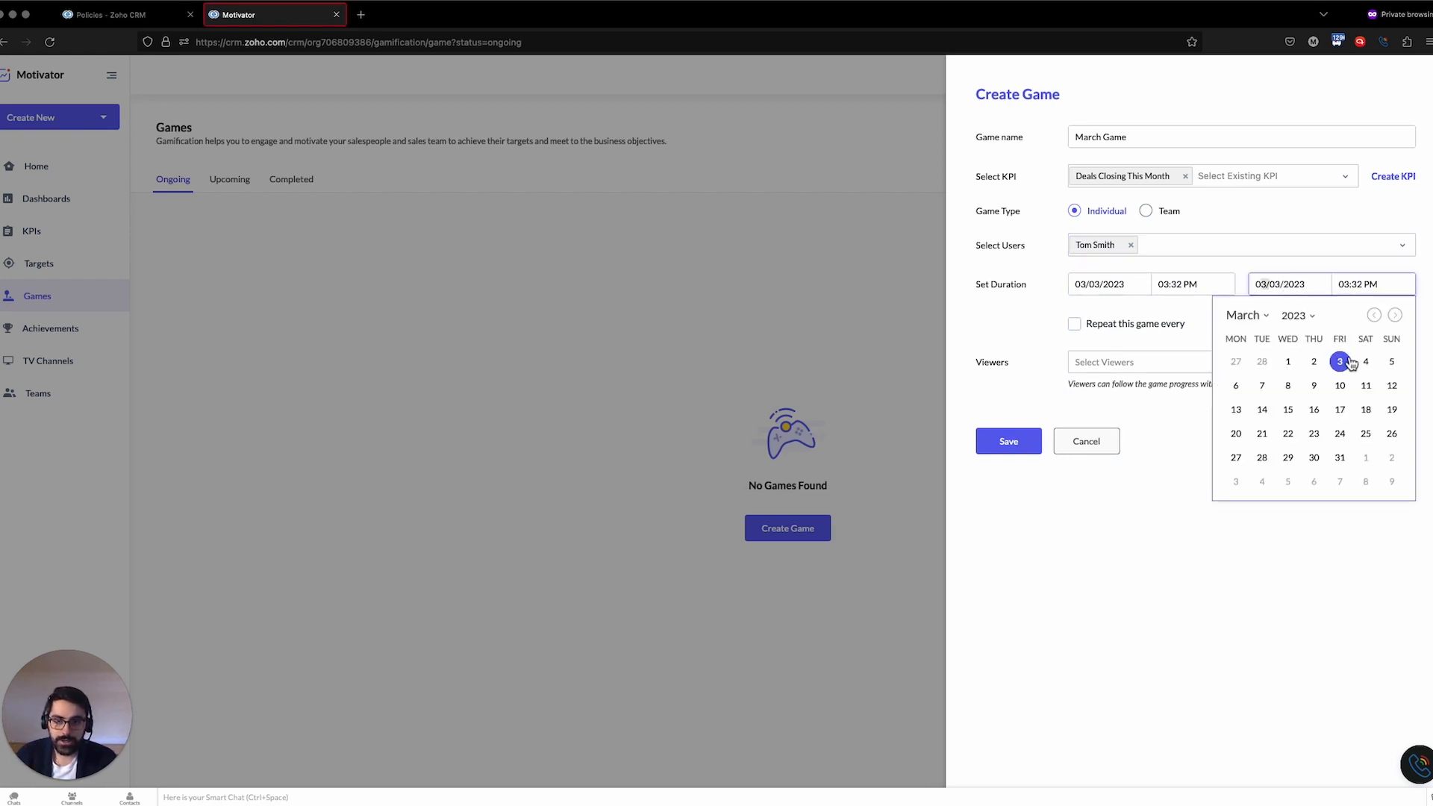
pyautogui.click(1395, 315)
pyautogui.click(1391, 457)
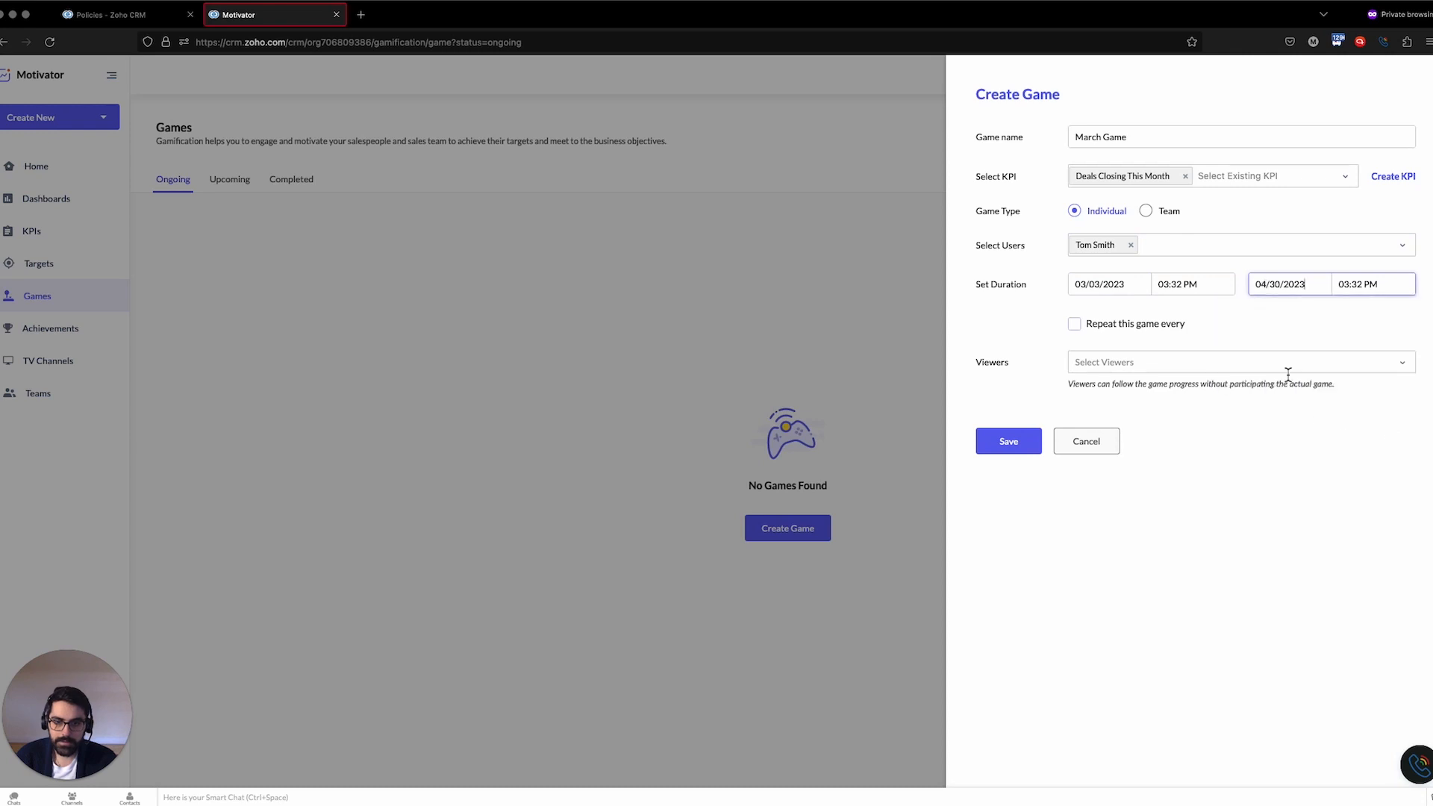
# Add the available sales user as a game viewer
pyautogui.click(1152, 362)
pyautogui.click(1164, 410)
pyautogui.click(1206, 505)
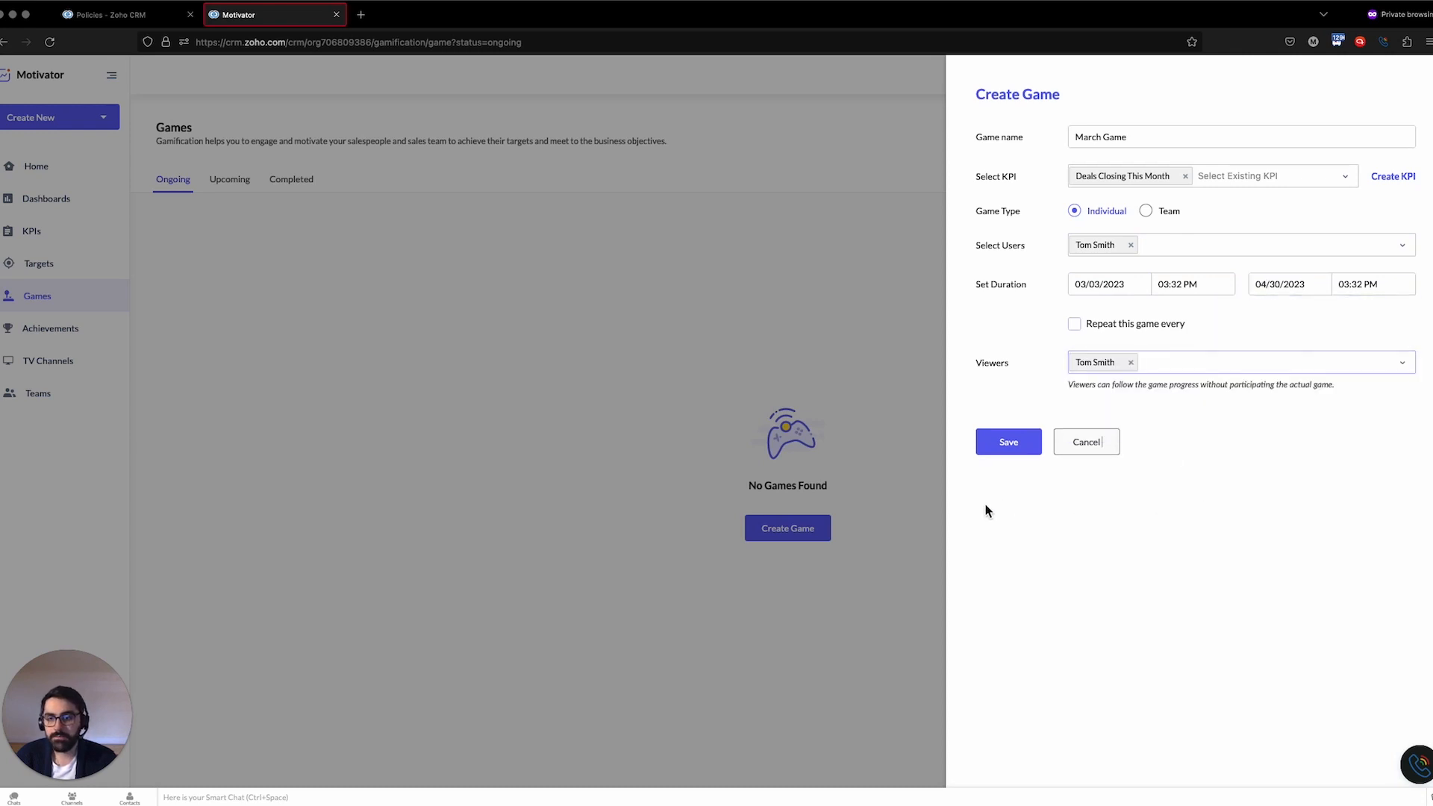
# Try to save the game, then cancel the game creation
pyautogui.click(1007, 448)
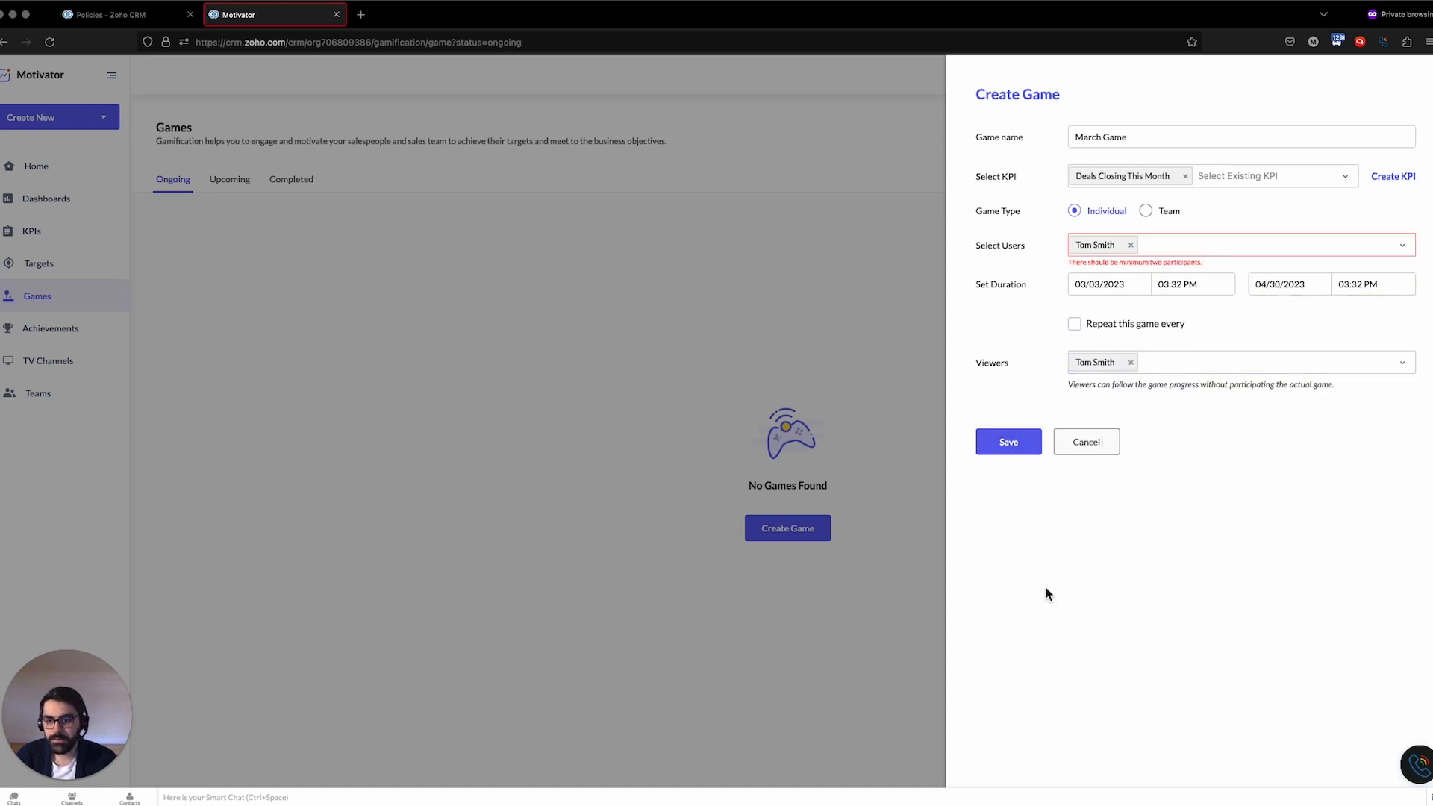
pyautogui.click(1166, 252)
pyautogui.click(1180, 221)
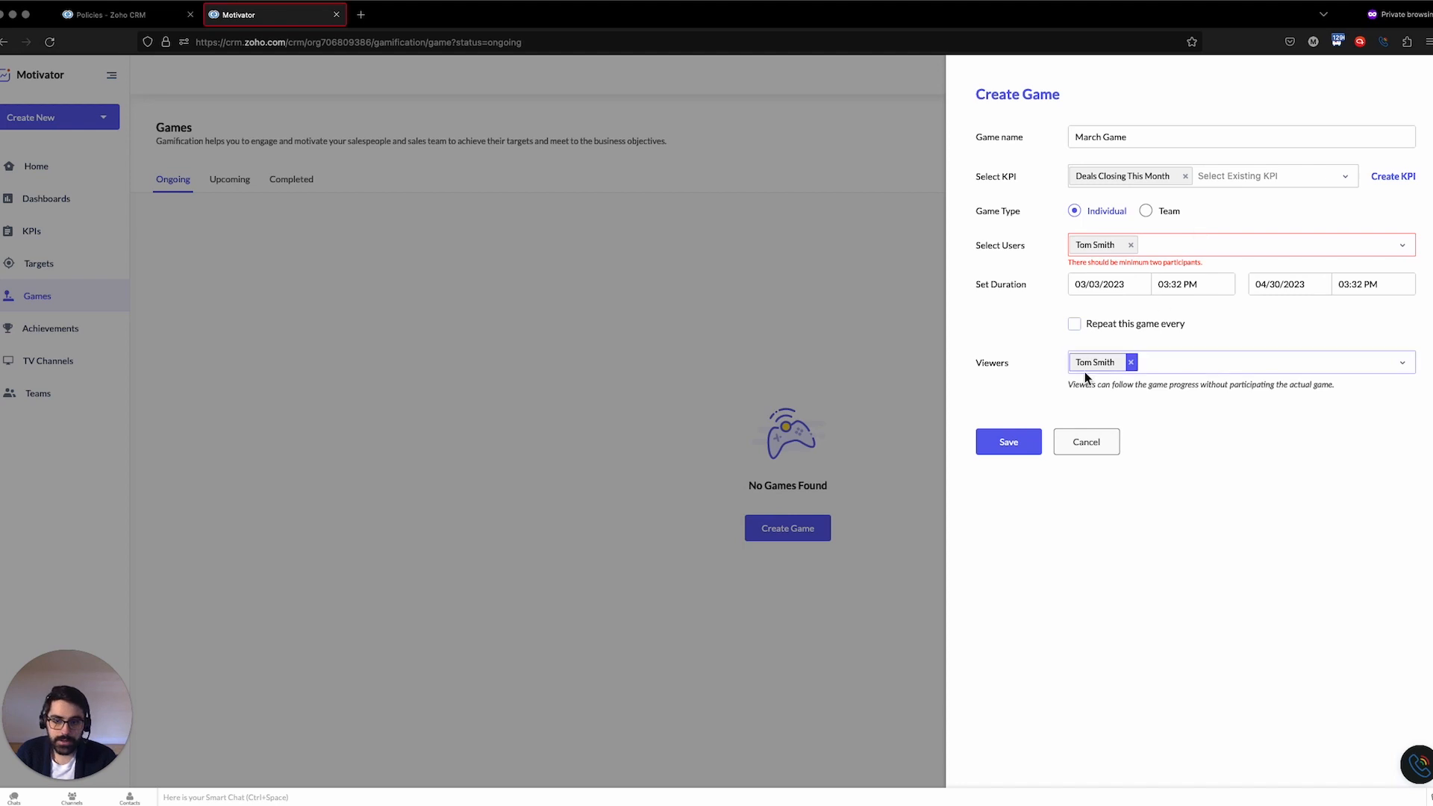
pyautogui.click(1086, 444)
# Create a new TV channel named Deal Pipeline
pyautogui.click(49, 362)
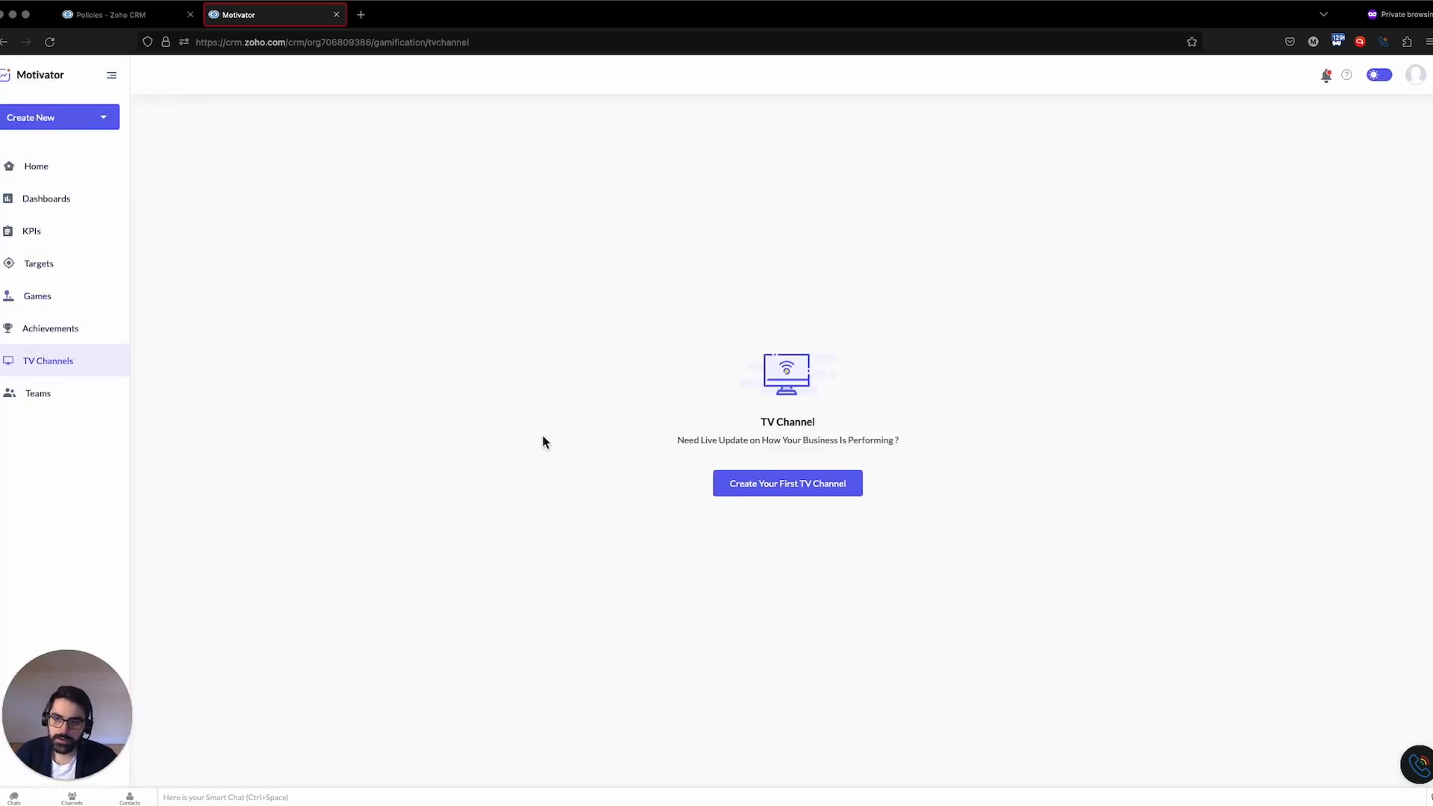
pyautogui.click(764, 494)
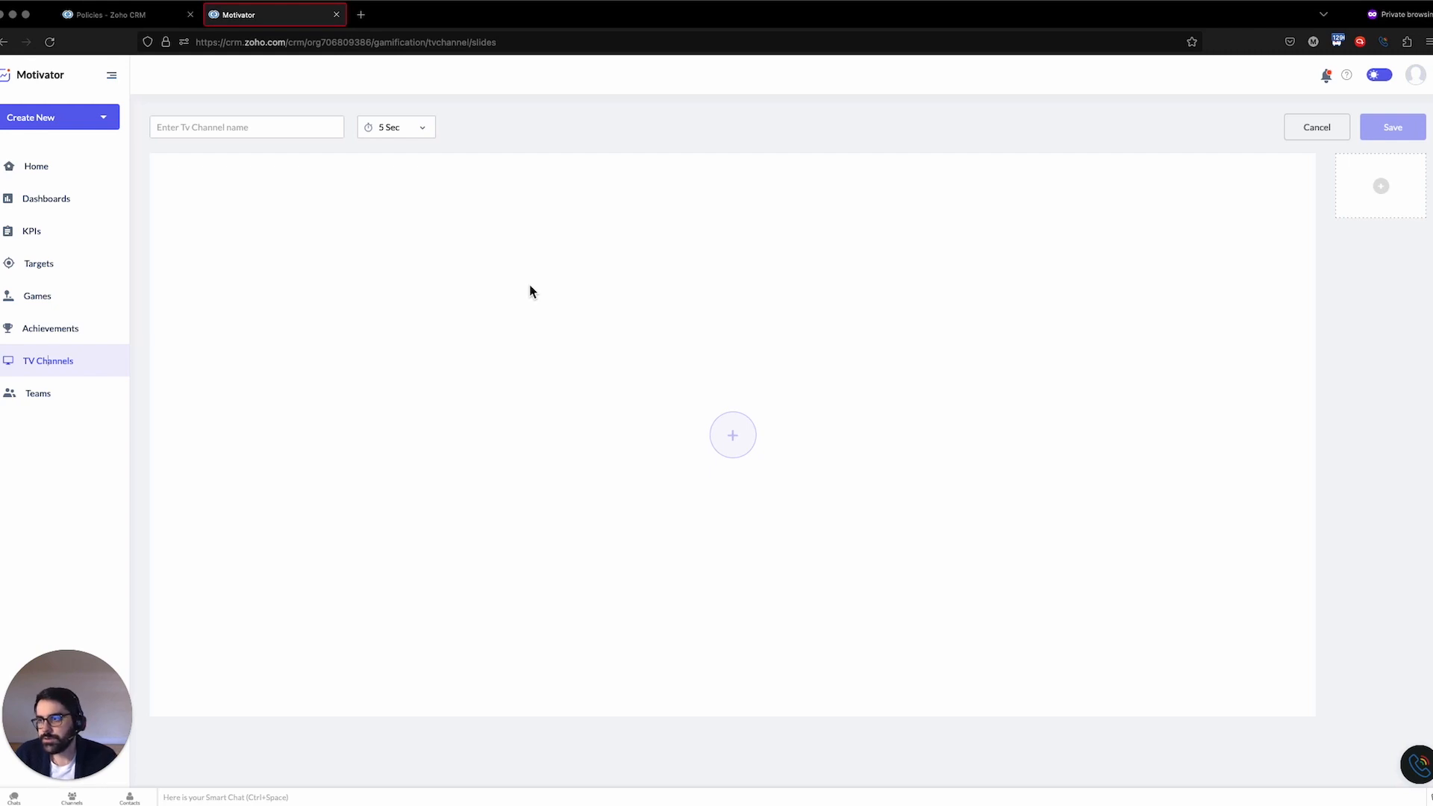
pyautogui.click(282, 131)
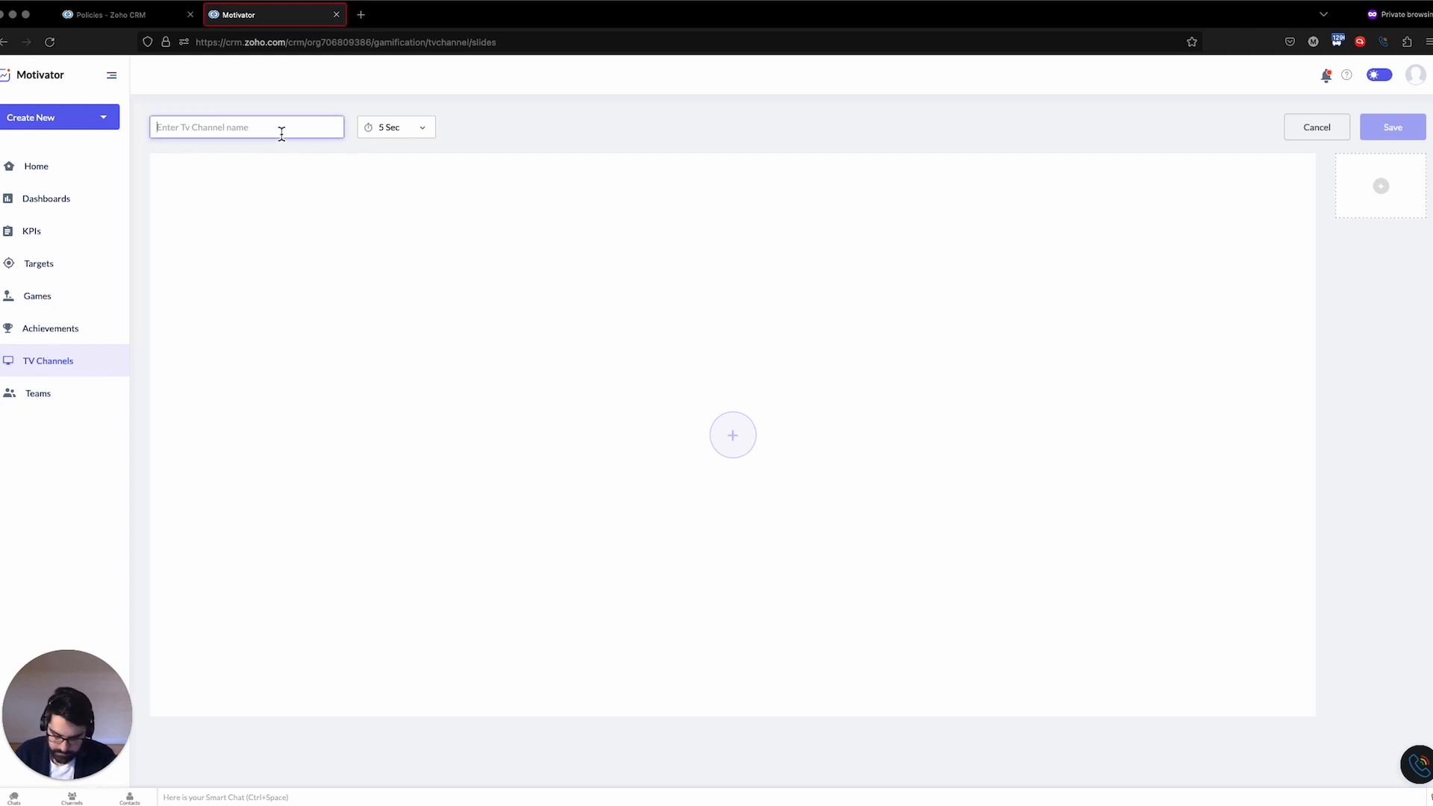
pyautogui.write('Deal Pipeline')
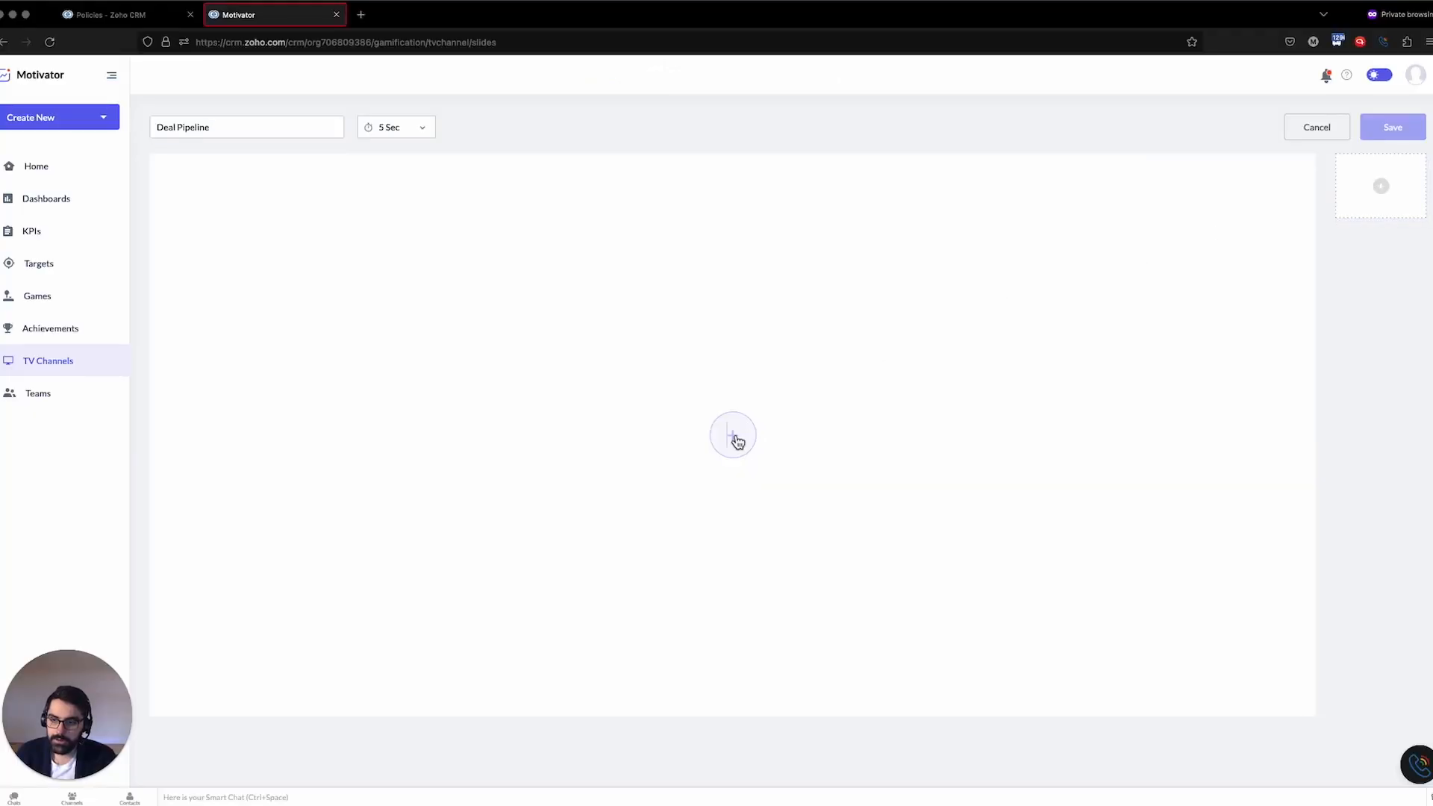
# Add a slide showing the Deals Closing This Month KPI for the company over This Month
pyautogui.click(735, 438)
pyautogui.click(1170, 167)
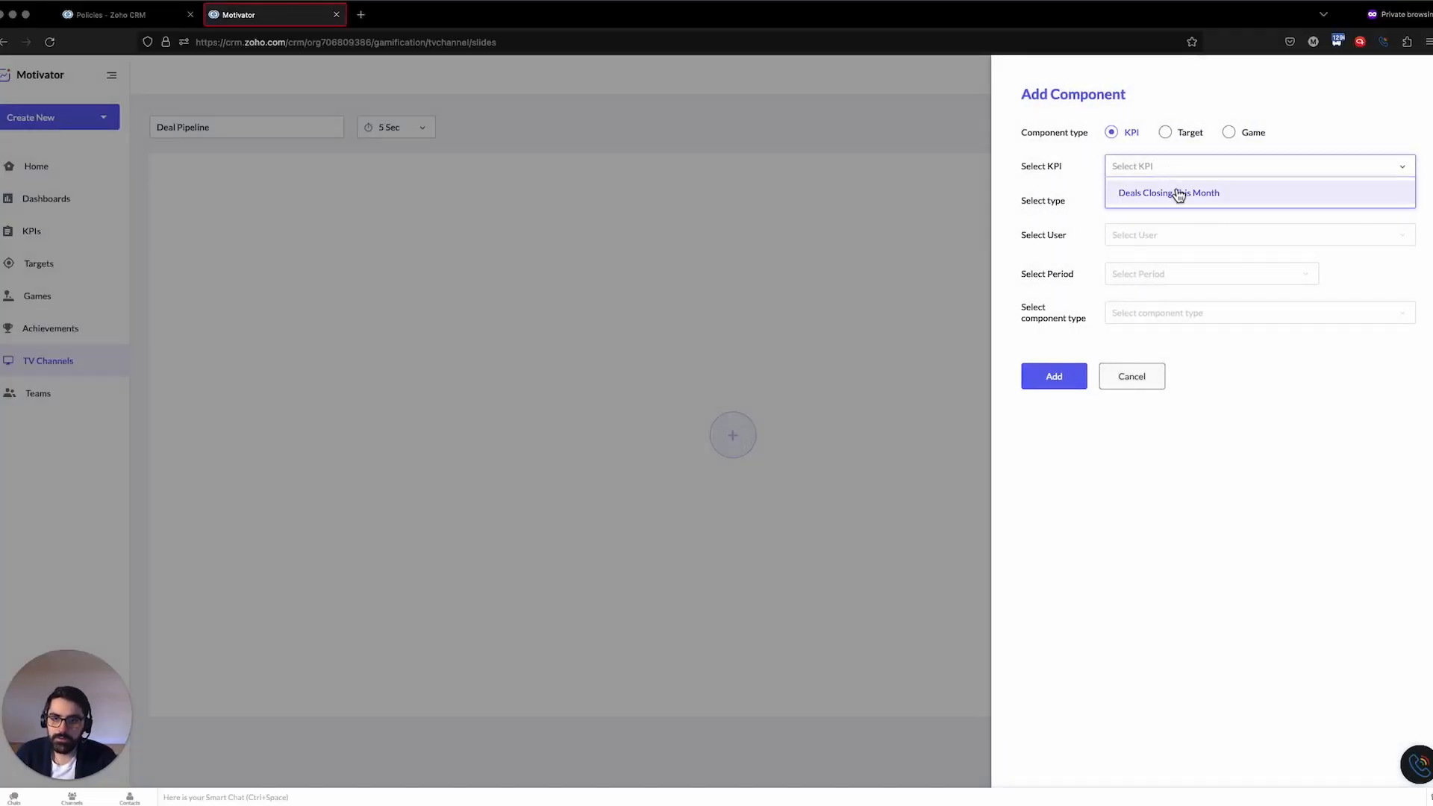
pyautogui.click(1178, 196)
pyautogui.click(1242, 203)
pyautogui.click(1222, 236)
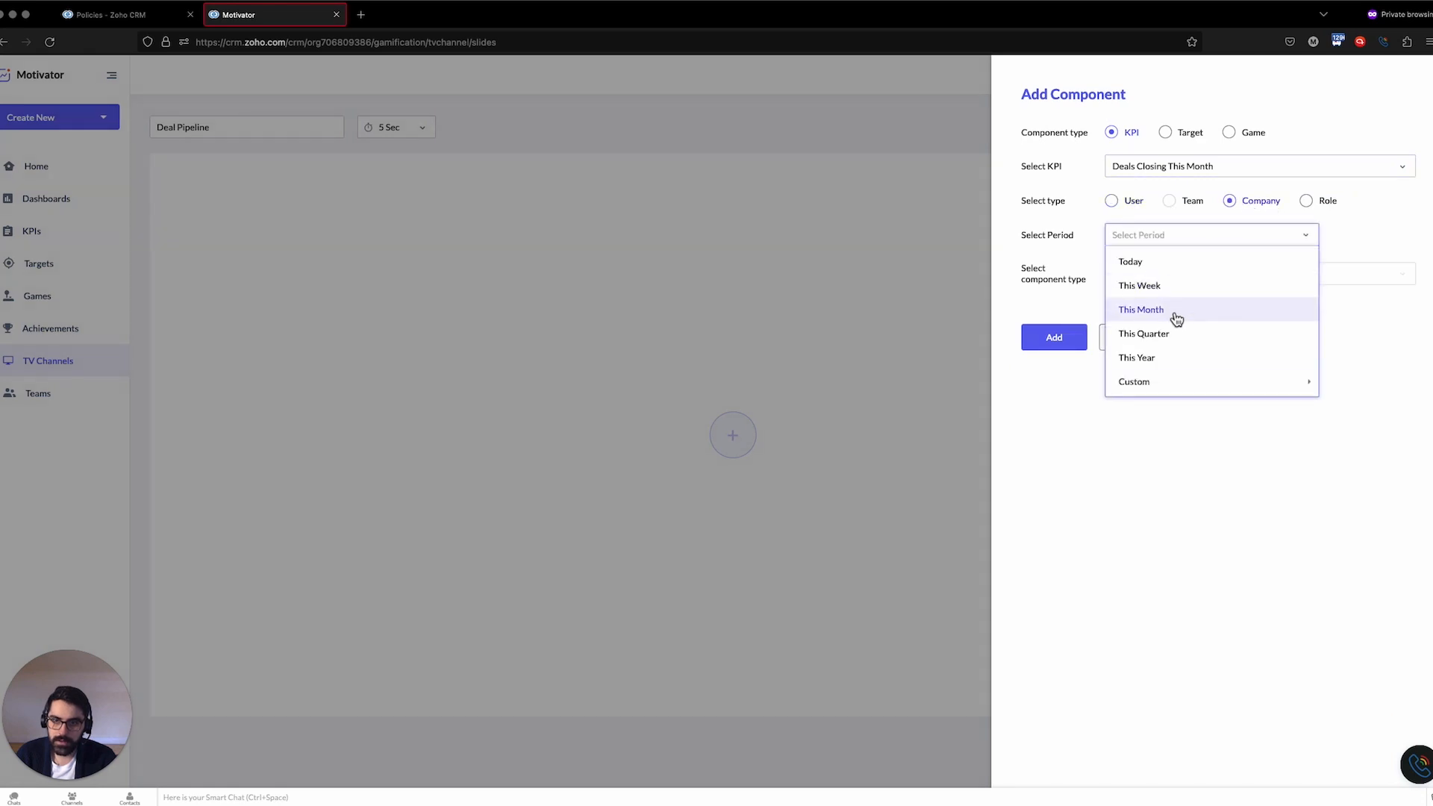
pyautogui.click(1175, 316)
pyautogui.click(1183, 275)
pyautogui.click(1182, 301)
pyautogui.click(1059, 339)
pyautogui.scroll(-1, 871, 432)
pyautogui.scroll(1, 875, 442)
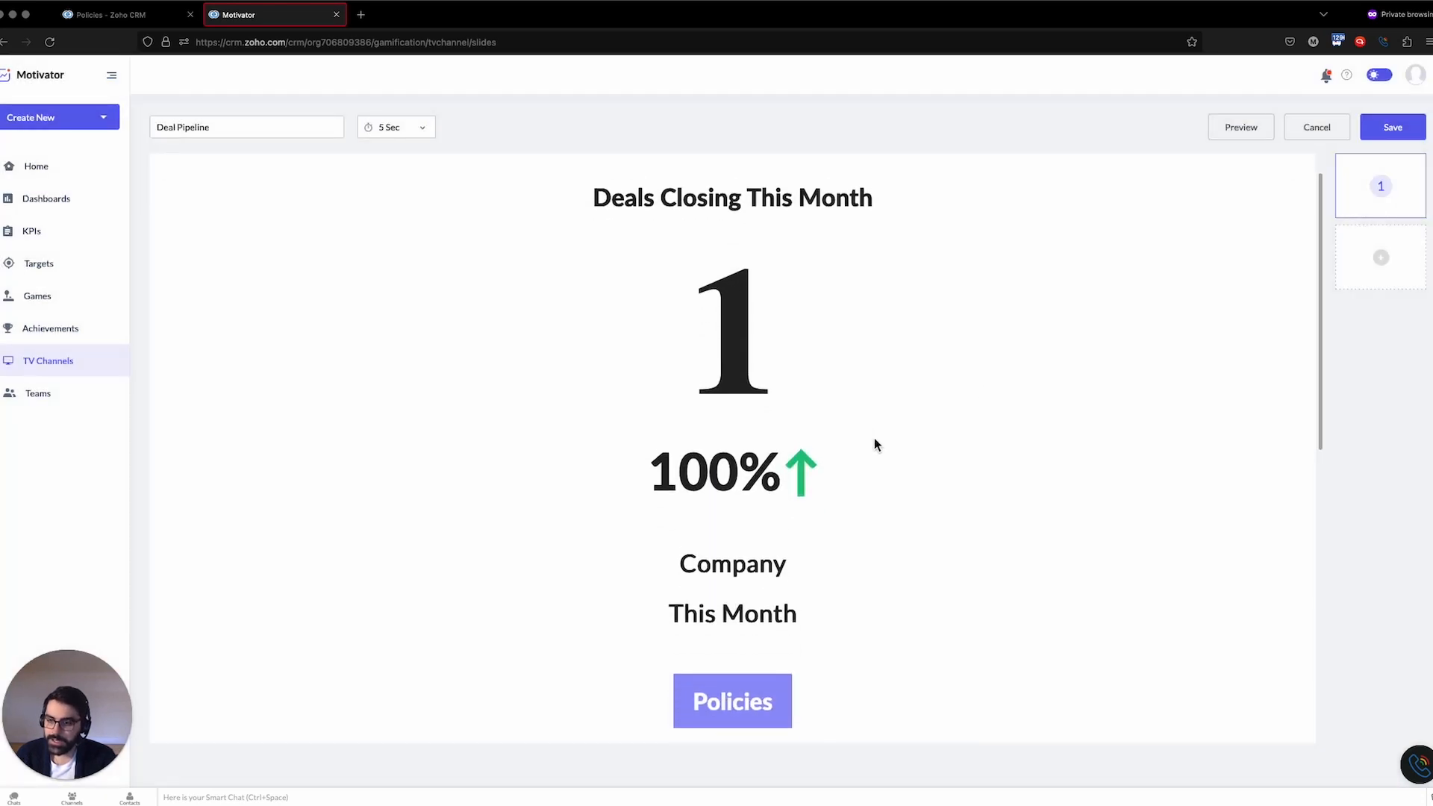
pyautogui.scroll(2, 876, 428)
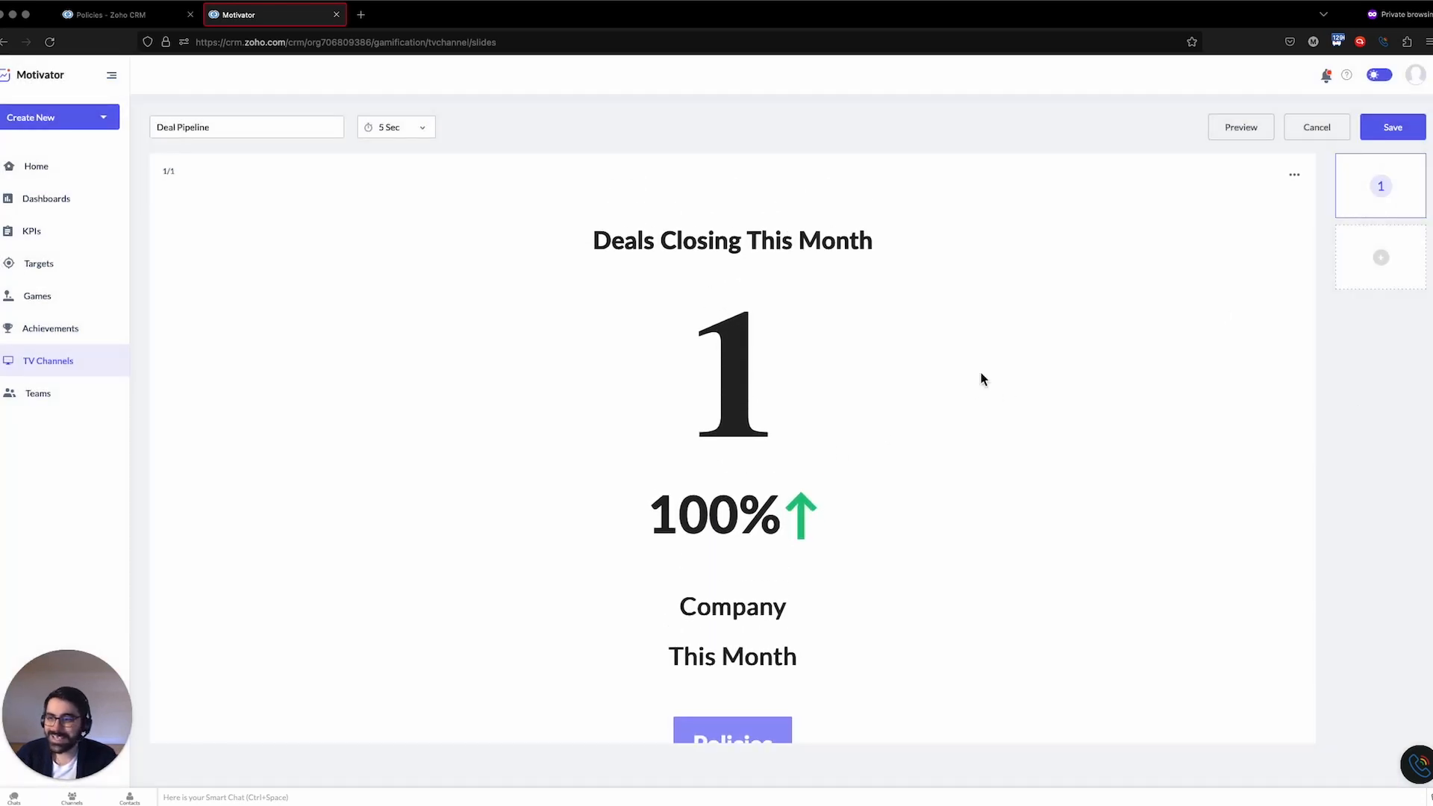
pyautogui.click(408, 128)
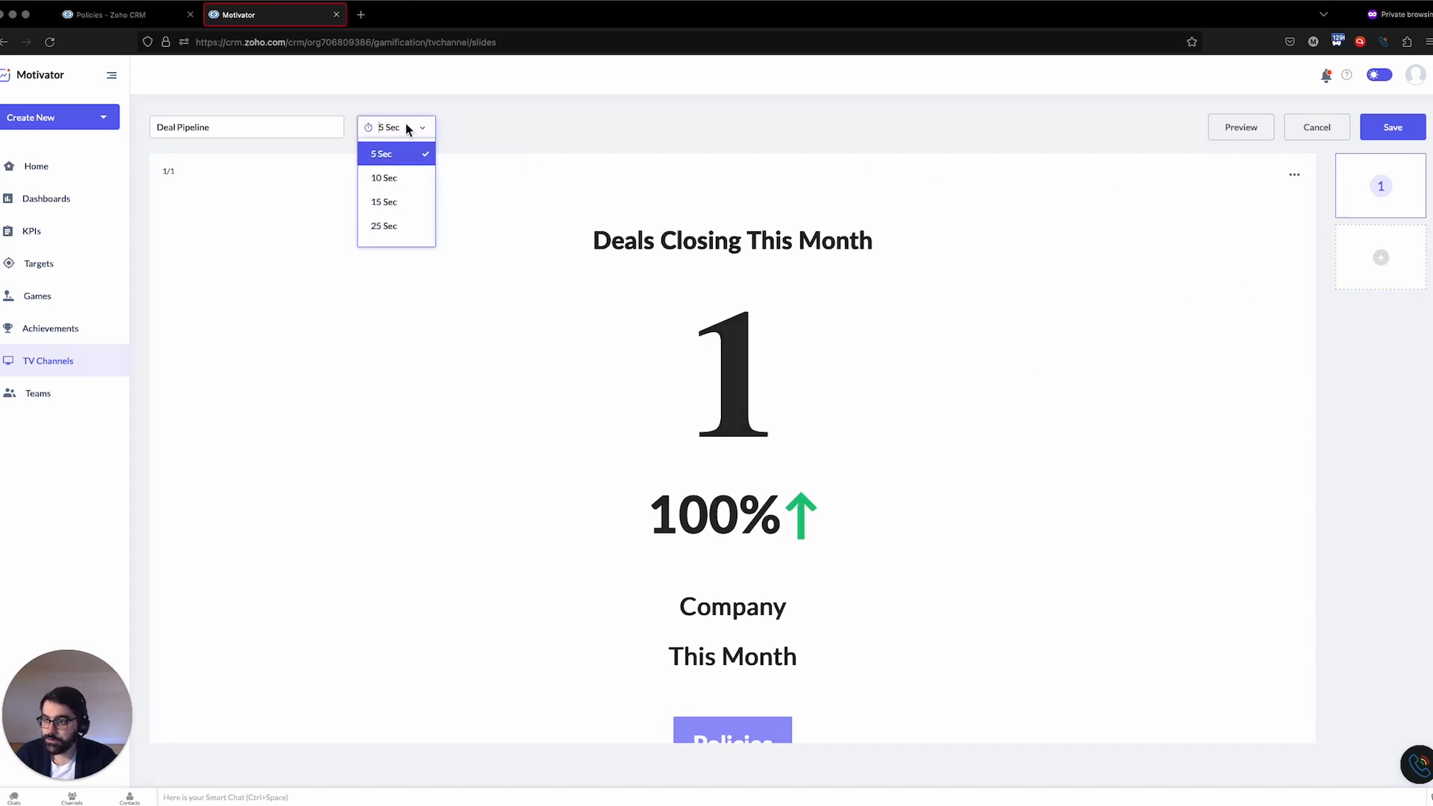
pyautogui.click(662, 114)
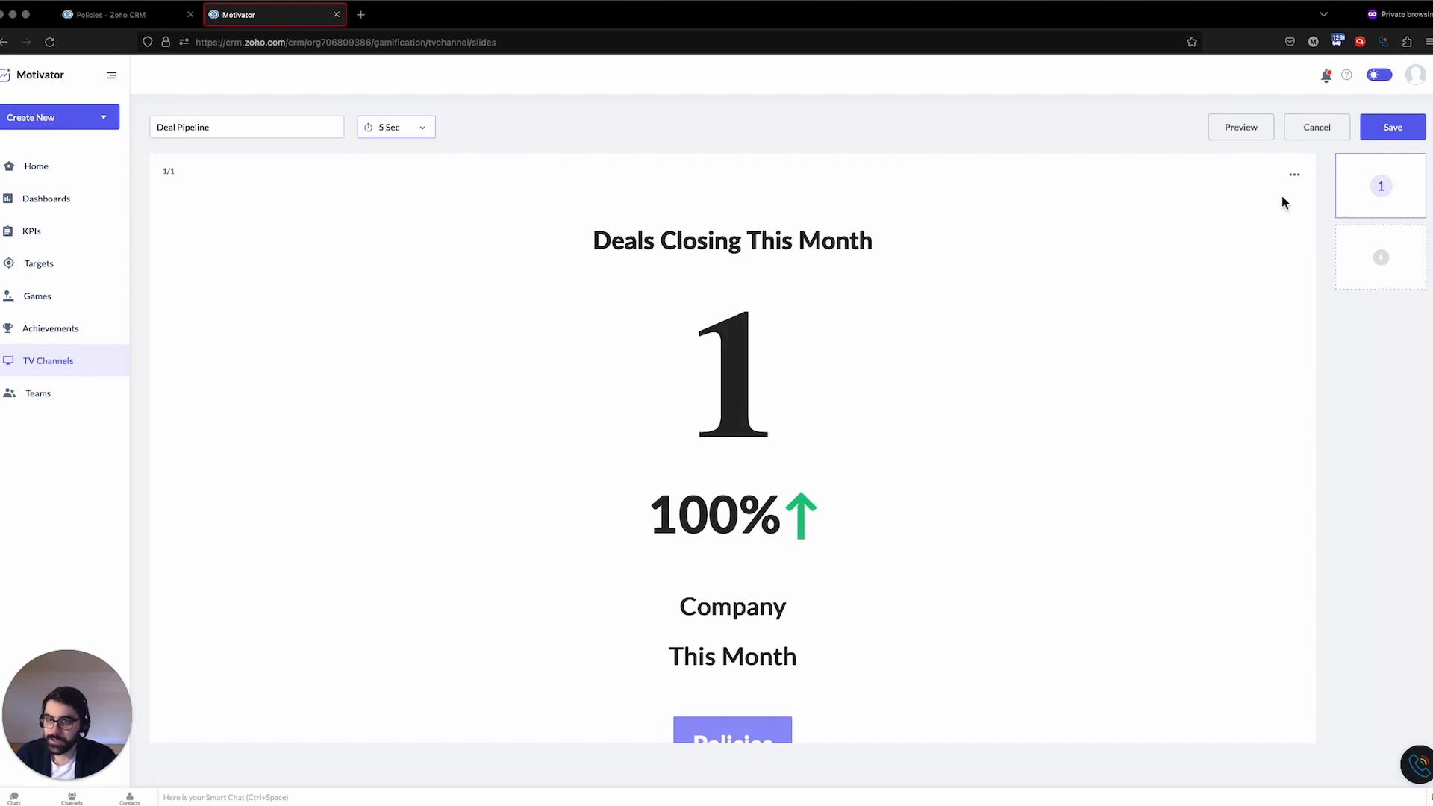
# Add a second slide showing the Deals Created This Month target for the company
pyautogui.click(1405, 271)
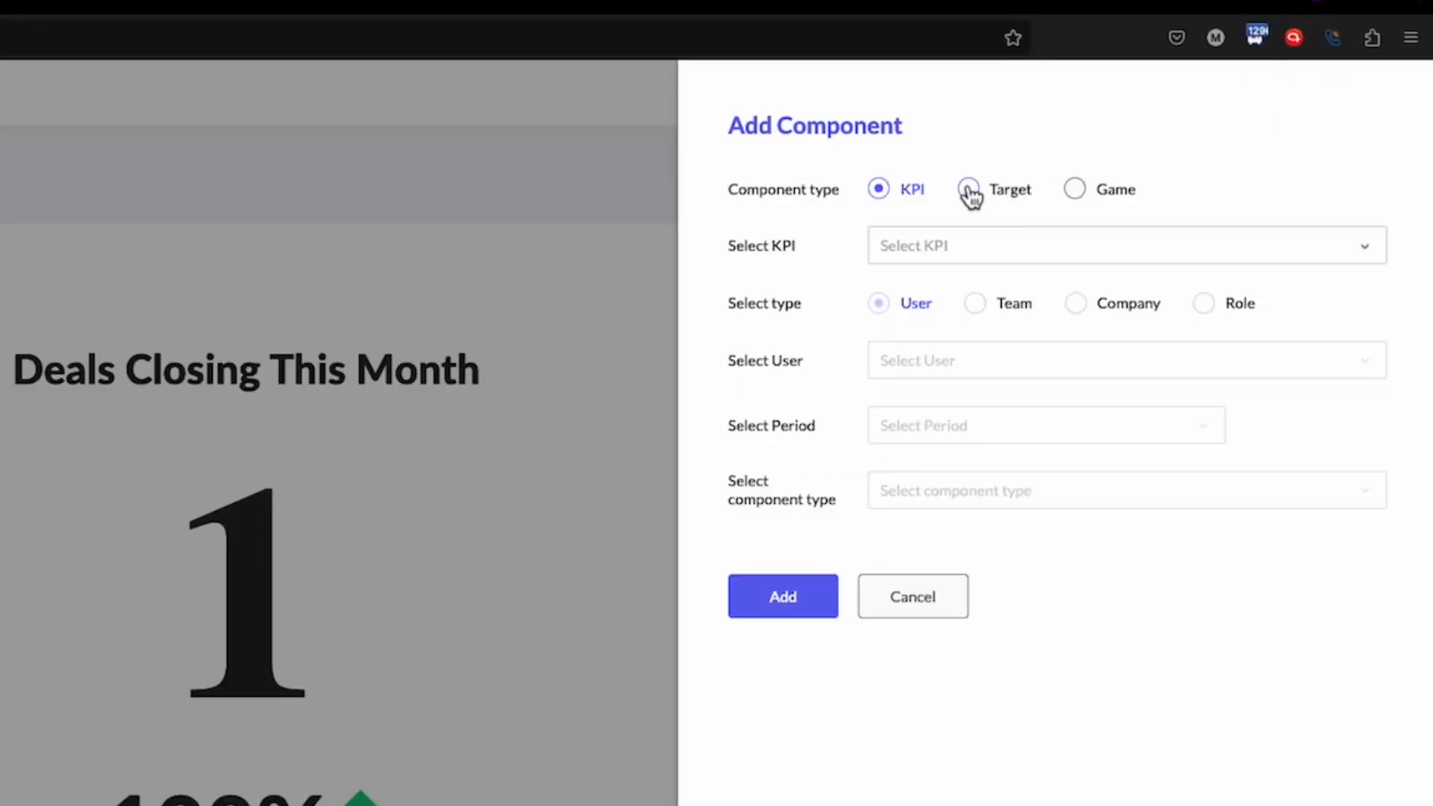
pyautogui.click(970, 191)
pyautogui.click(978, 260)
pyautogui.click(967, 288)
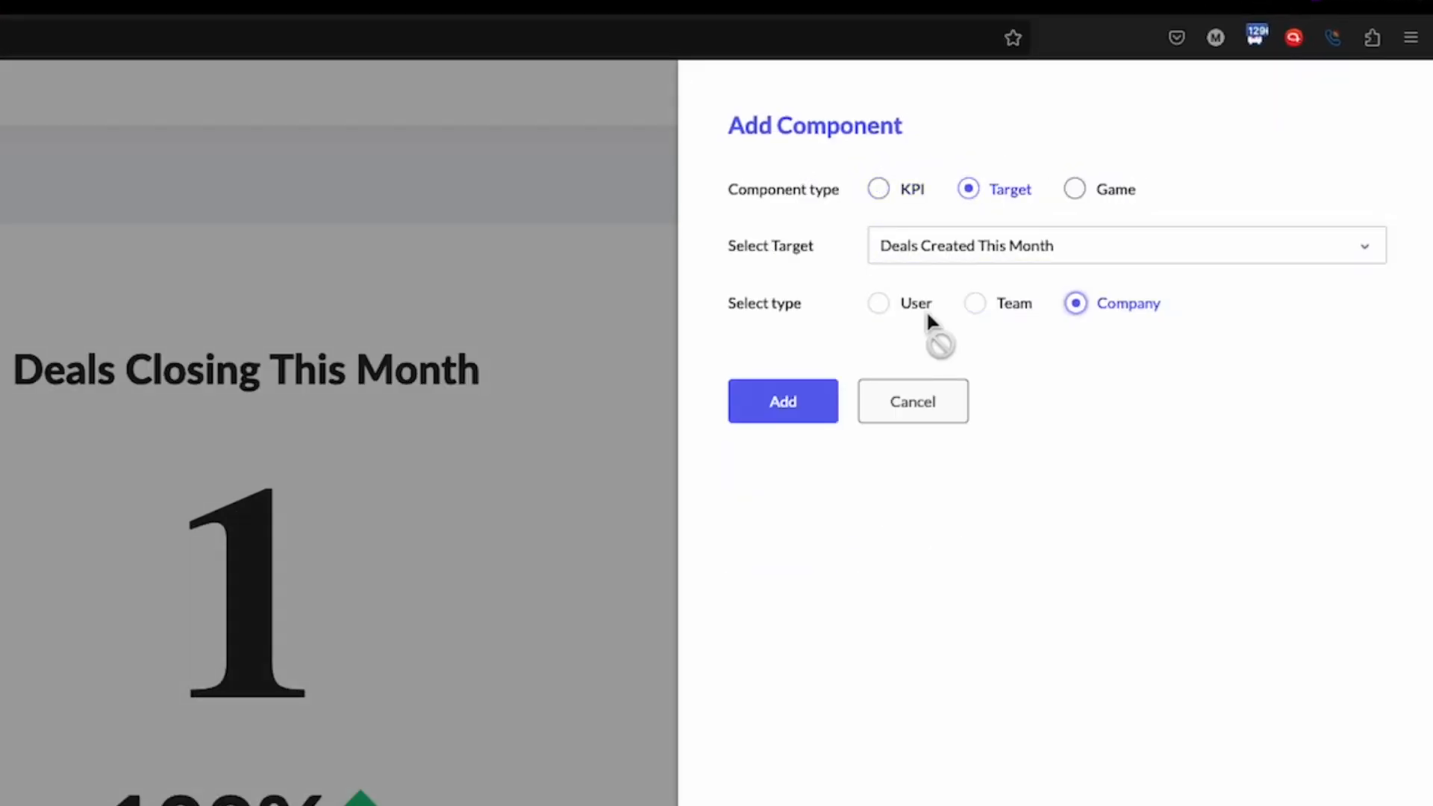
pyautogui.click(801, 401)
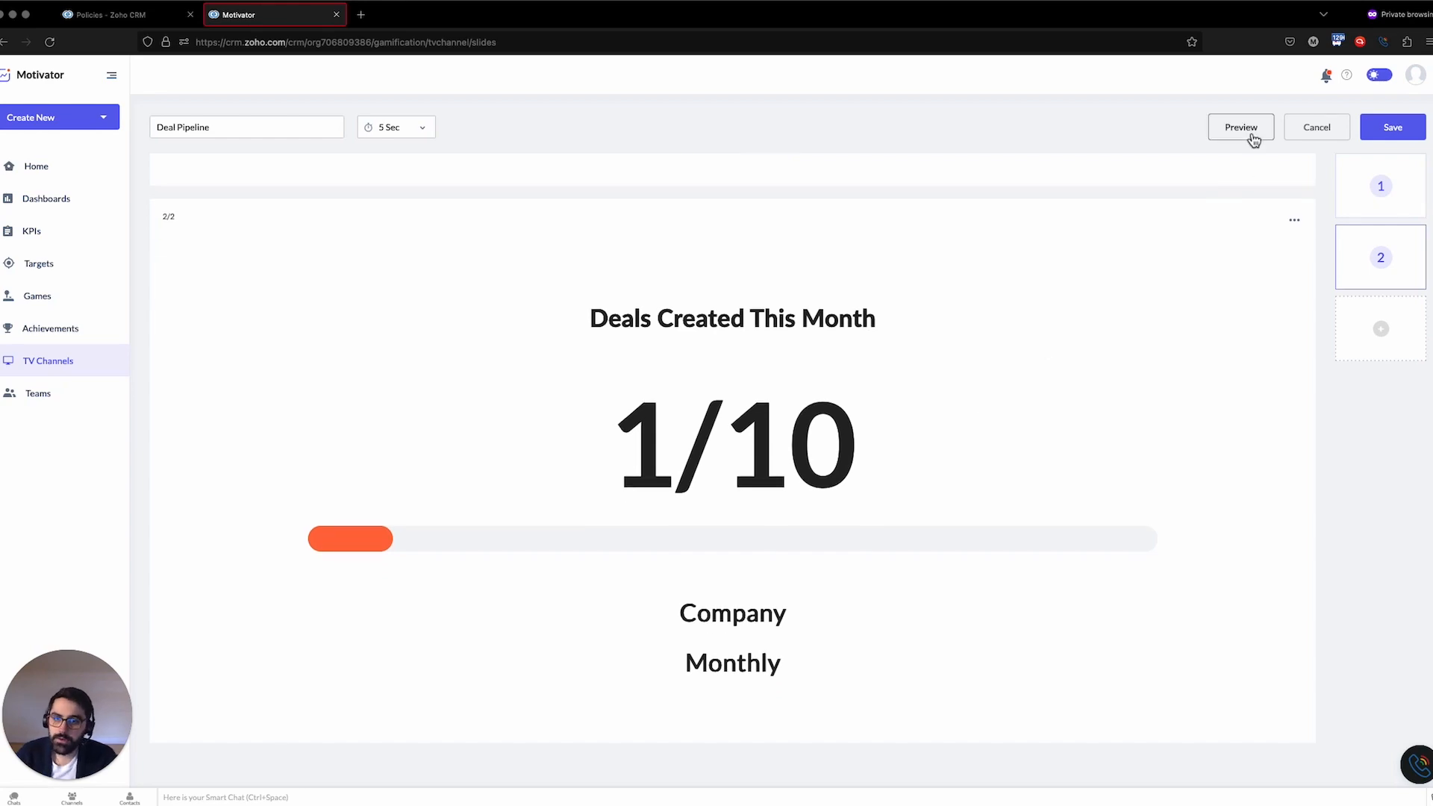
# Preview the channel, review both slides, and save the Deal Pipeline TV channel
pyautogui.click(1253, 137)
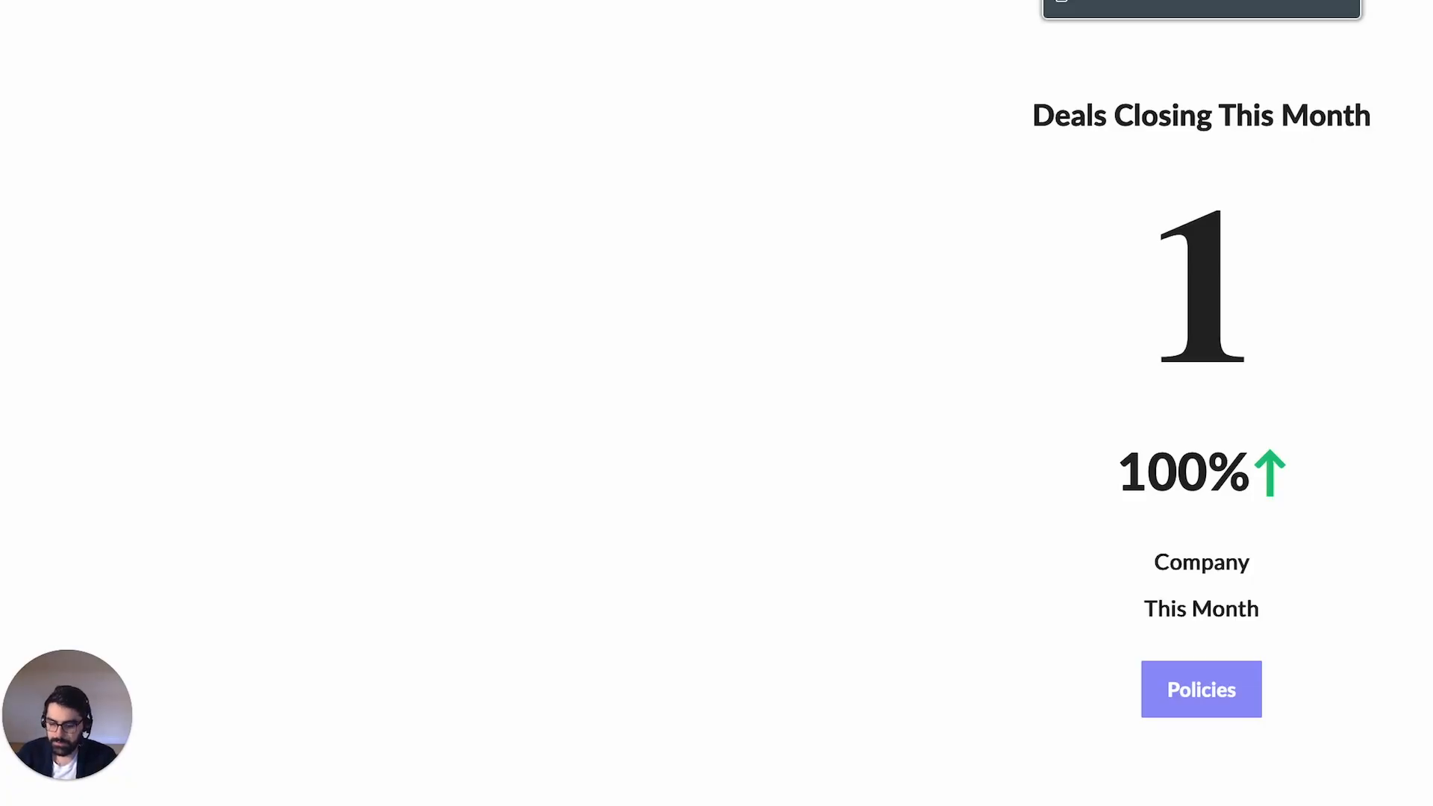
pyautogui.press('Escape')
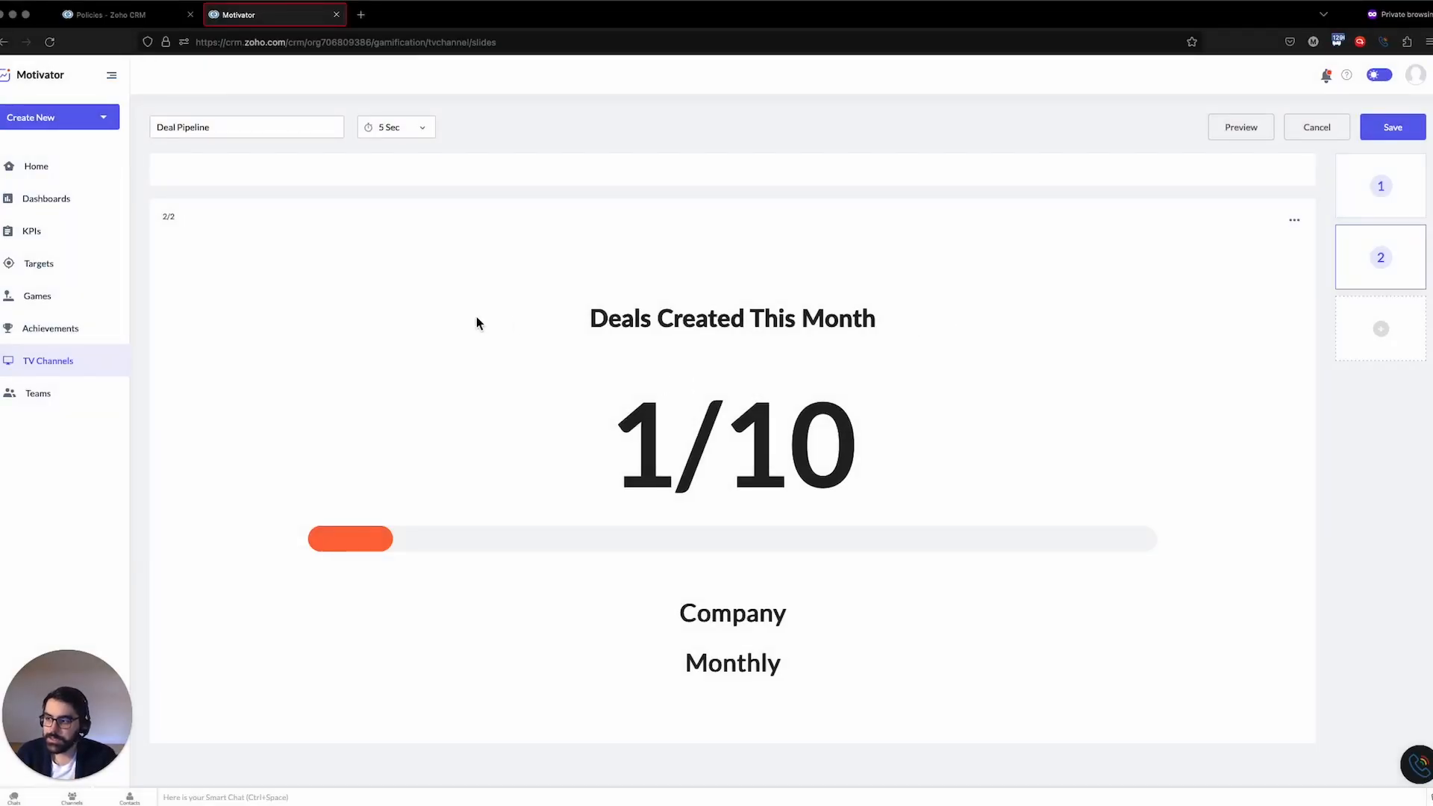
pyautogui.scroll(5, 955, 445)
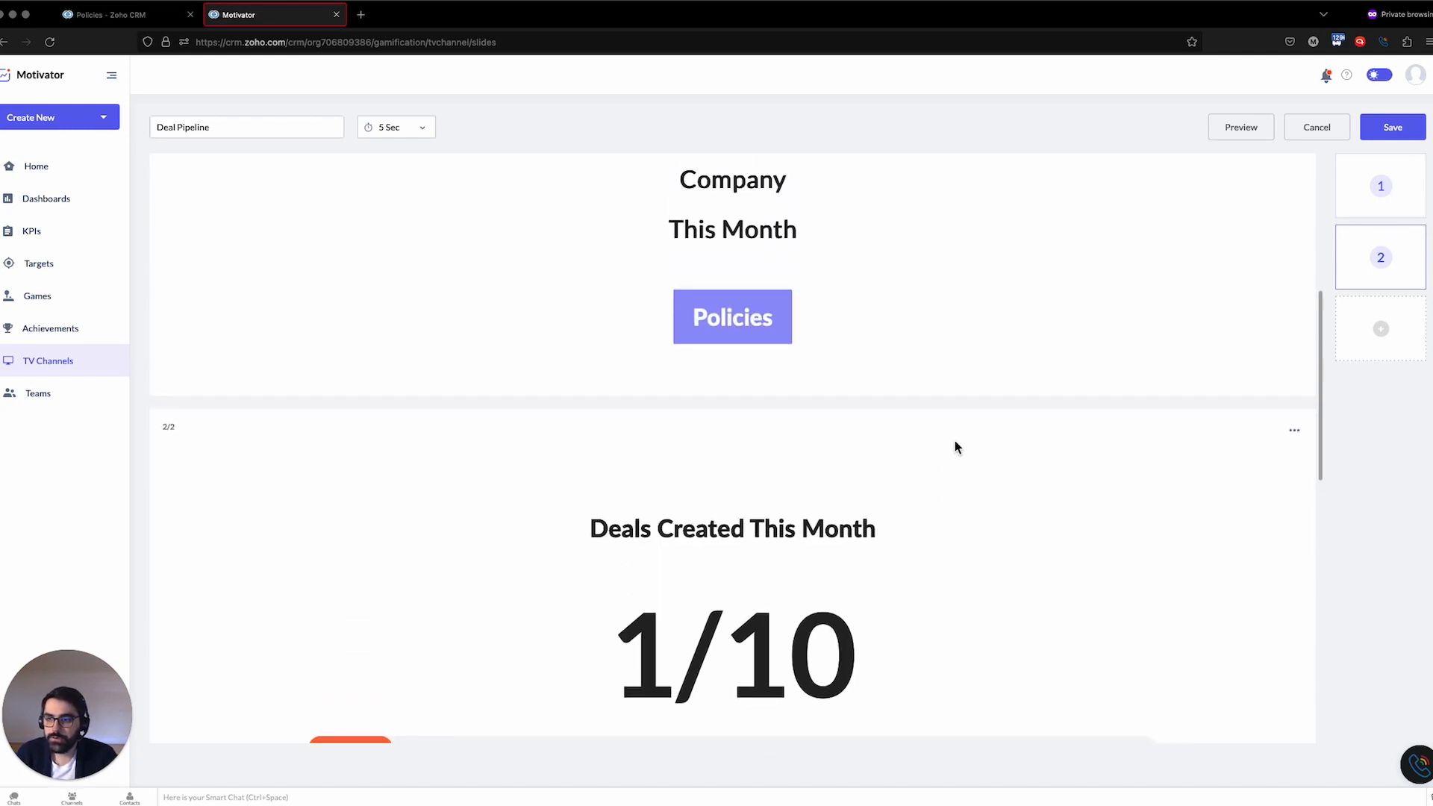
pyautogui.scroll(4, 956, 440)
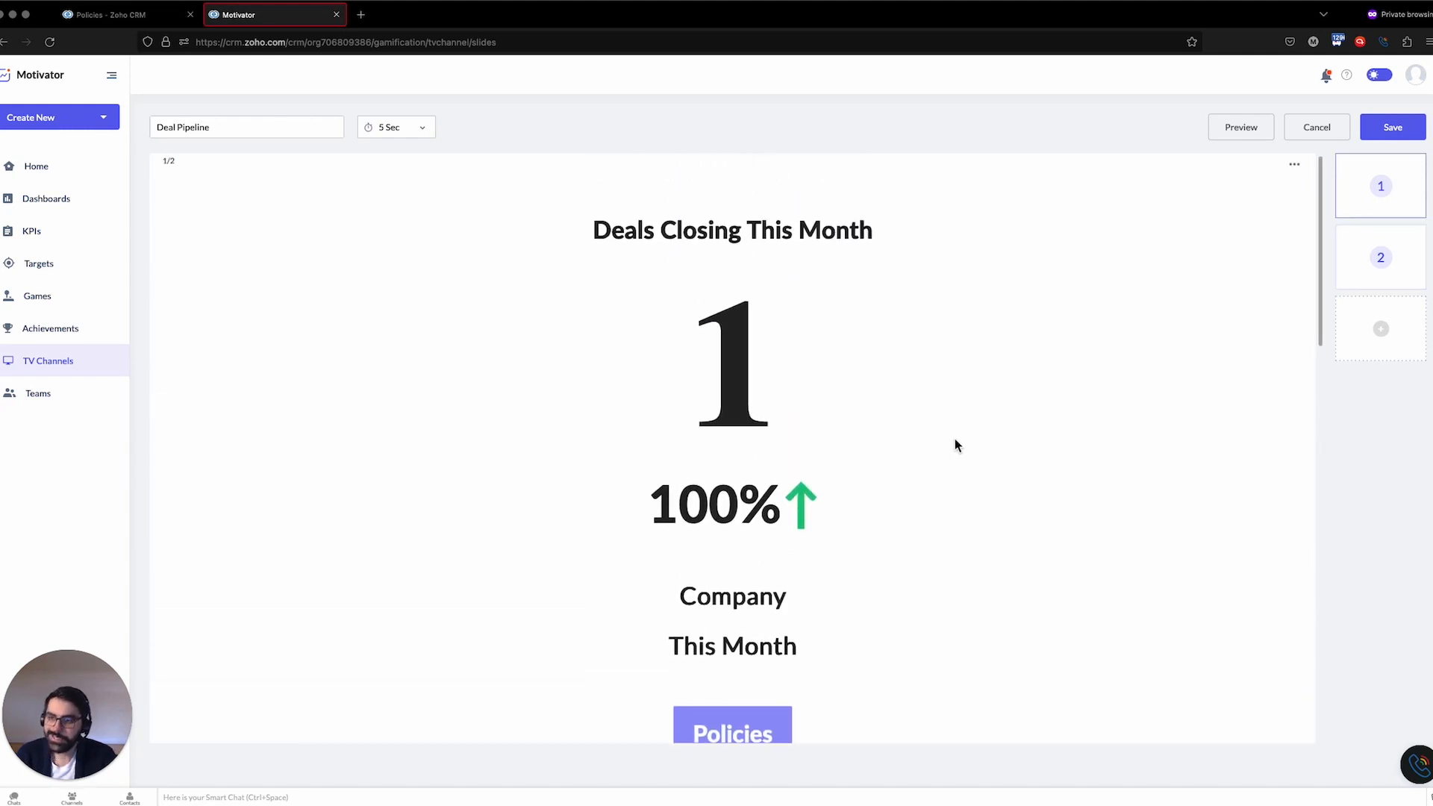
pyautogui.scroll(-2, 956, 437)
pyautogui.scroll(-3, 956, 445)
pyautogui.scroll(-1, 956, 442)
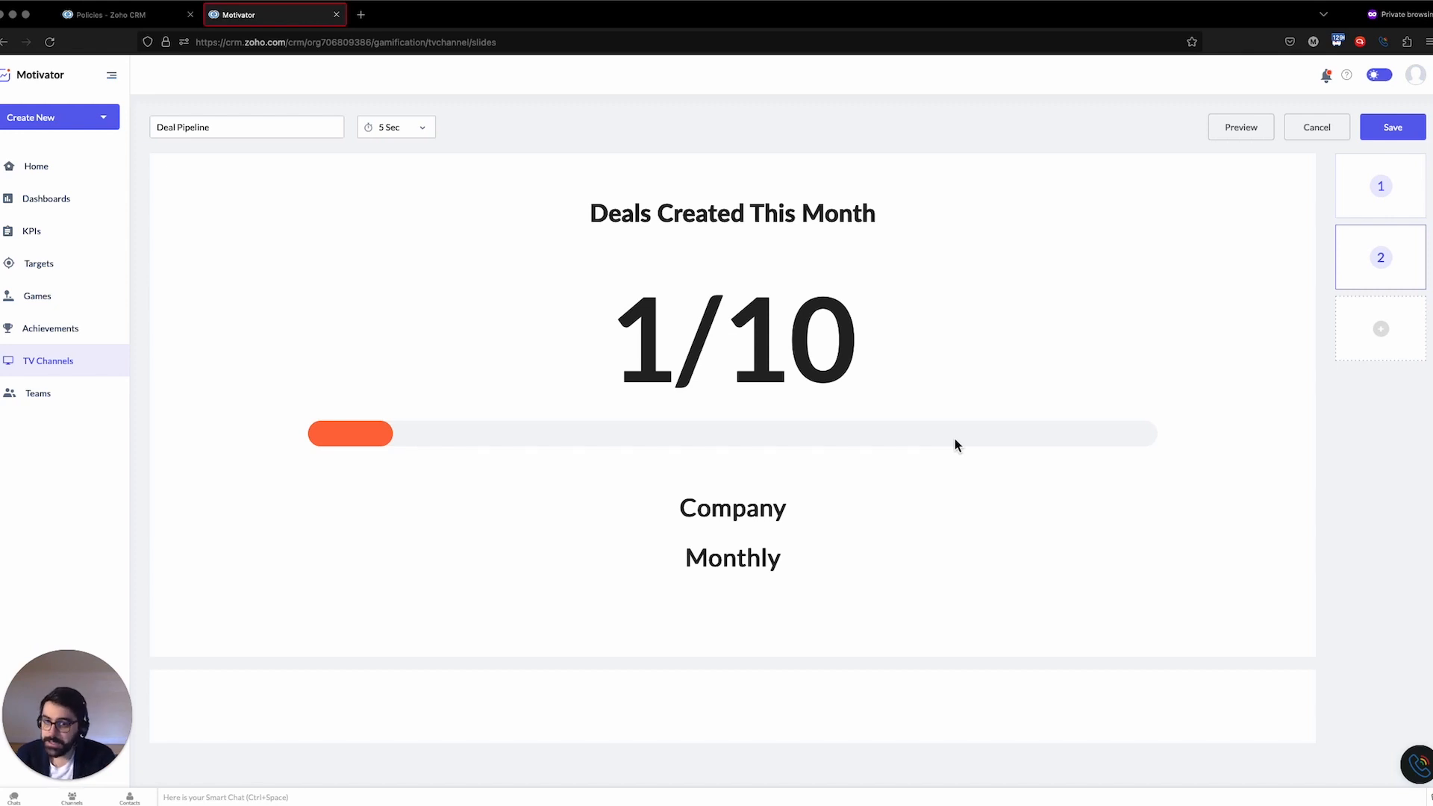
pyautogui.click(1393, 127)
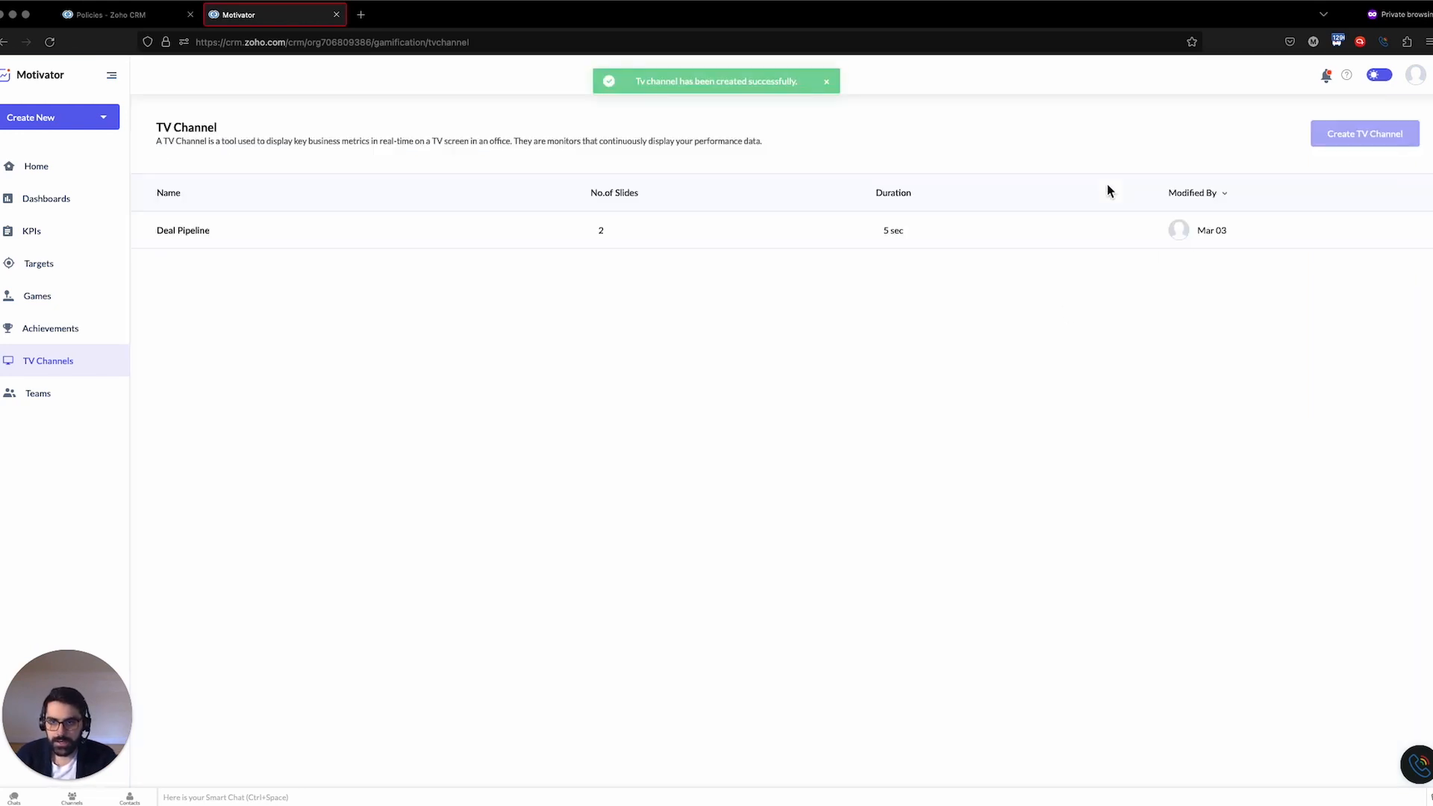
# Copy the Deal Pipeline channel's live link and open it in a new browser tab
pyautogui.click(224, 230)
pyautogui.click(254, 312)
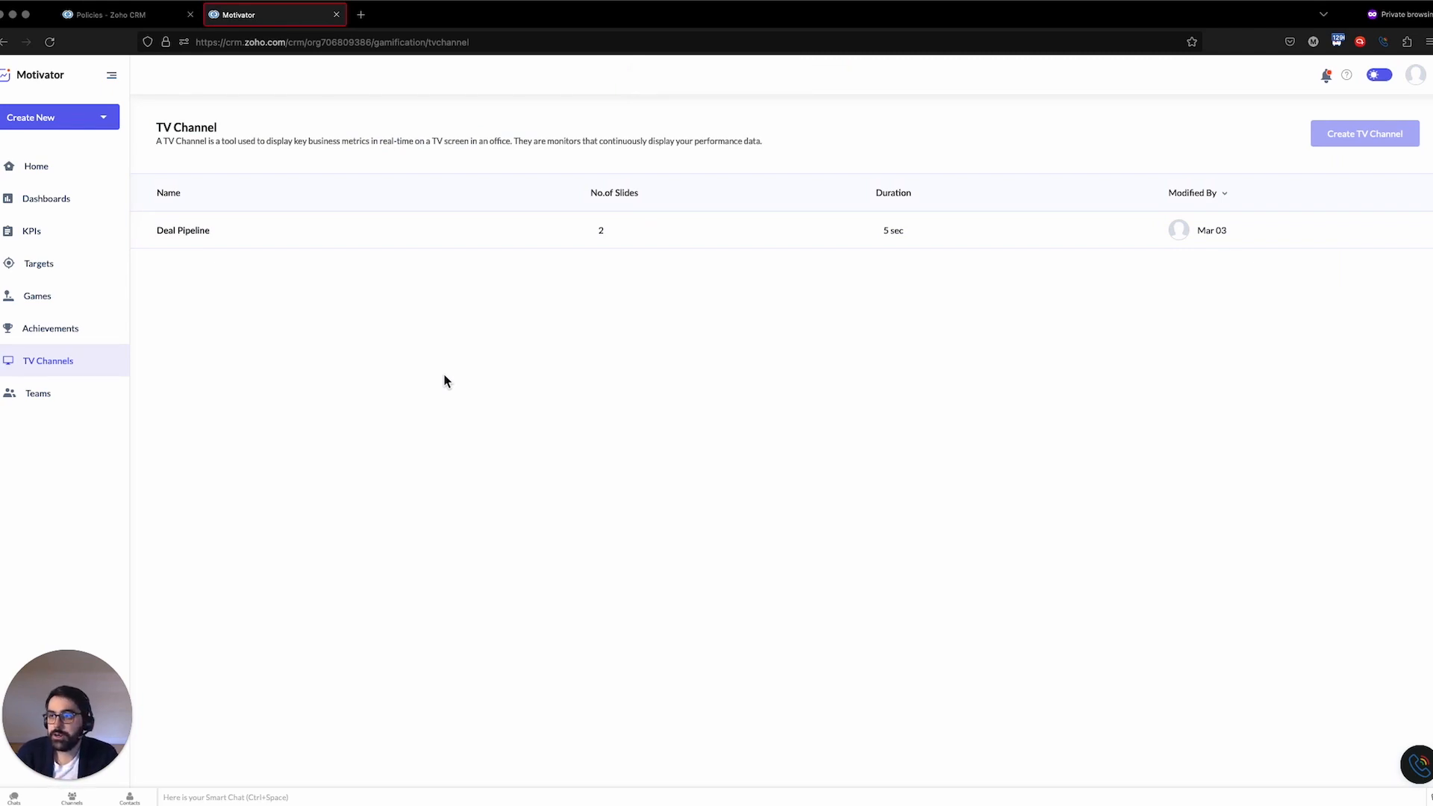
pyautogui.click(367, 15)
pyautogui.hotkey('ctrl', 'v')
pyautogui.press('Return')
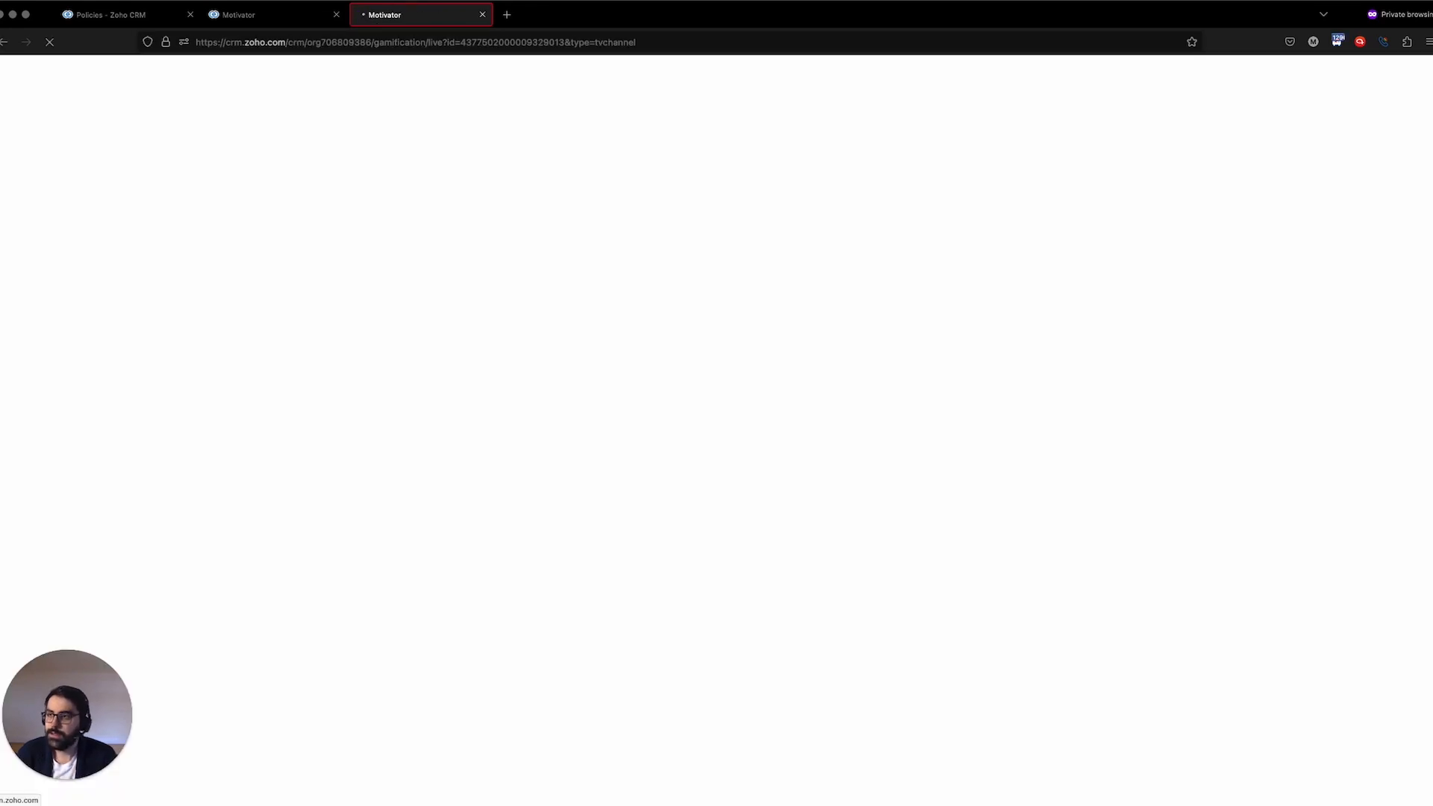
pyautogui.click(1426, 463)
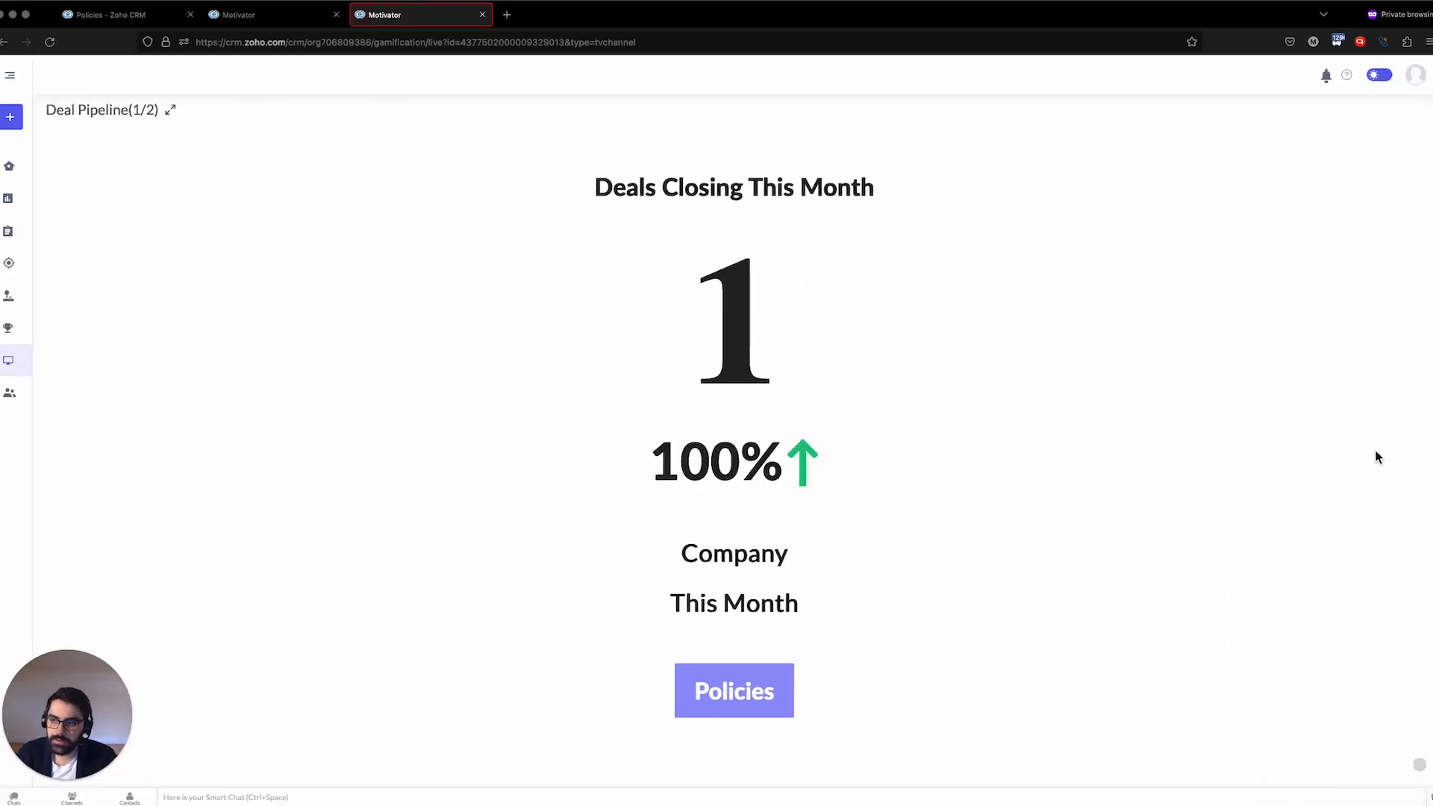